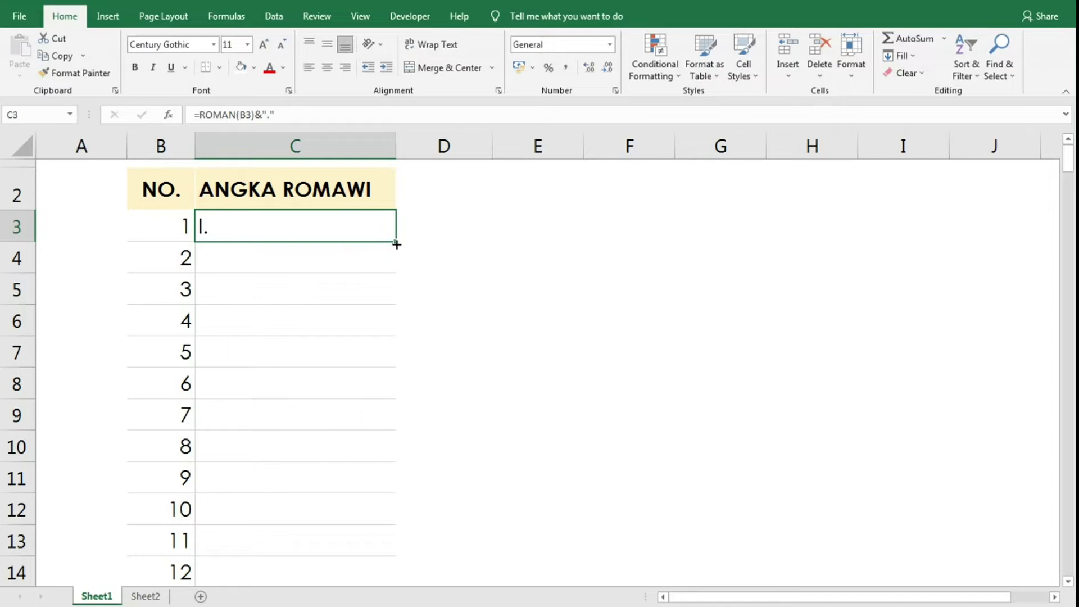
Copy =ROMAN(B3)&"." down the ANGKA ROMAWI column and scroll down to check the numerals
double_click(397, 240)
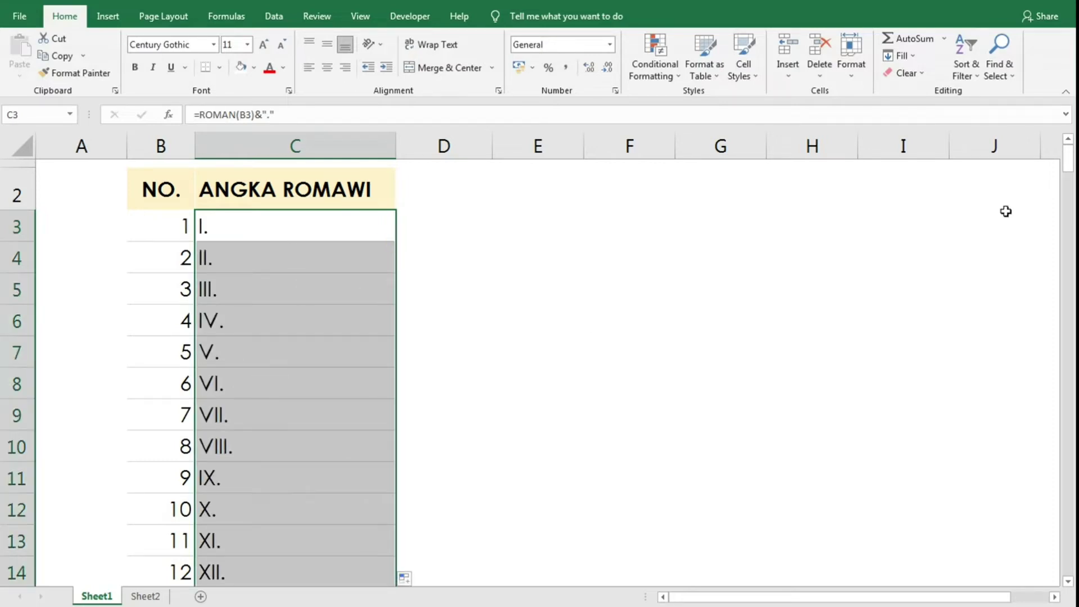
scroll(248, 356, "down", 3)
scroll(245, 359, "down", 2)
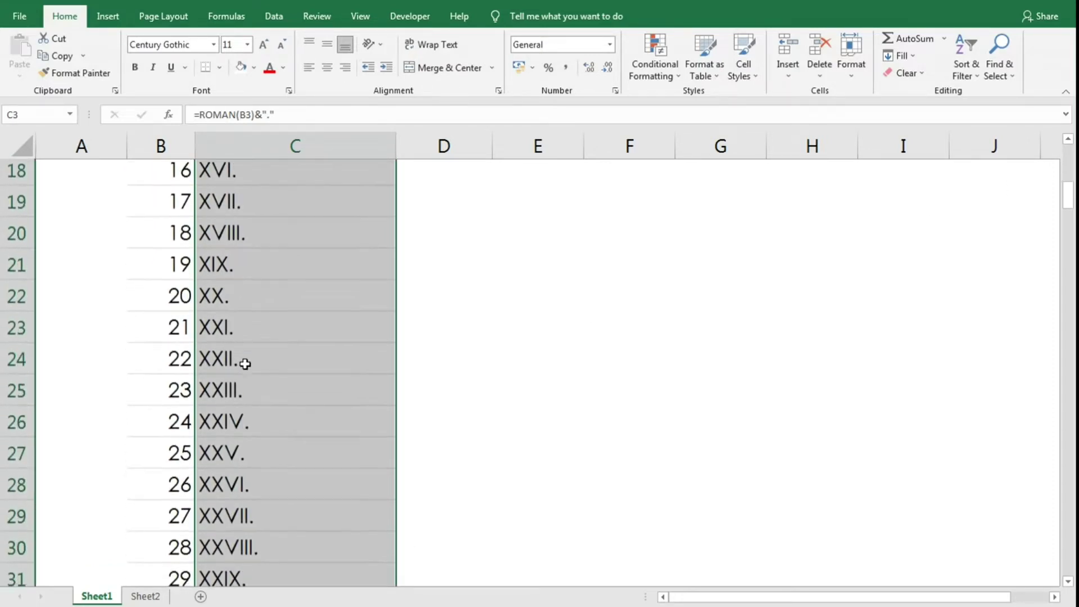
scroll(242, 361, "down", 3)
scroll(245, 378, "down", 3)
left_click_drag(1070, 237, 1061, 567)
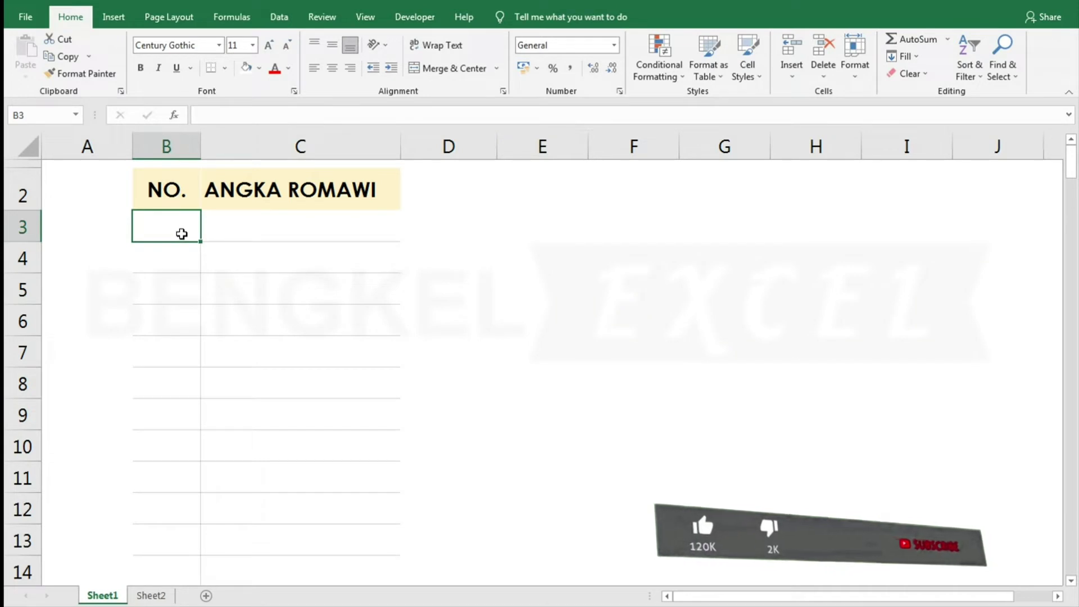
Enter 1 and 2 in B3:B4 and extend the series down to 11 in B13
type("1")
key("Return")
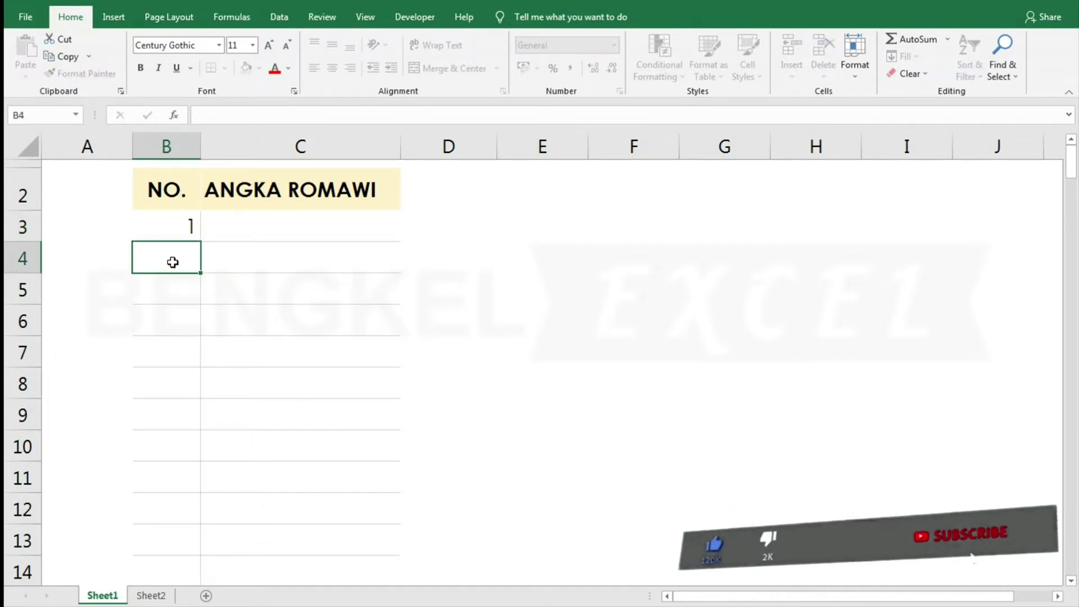
type("2")
left_click(187, 217)
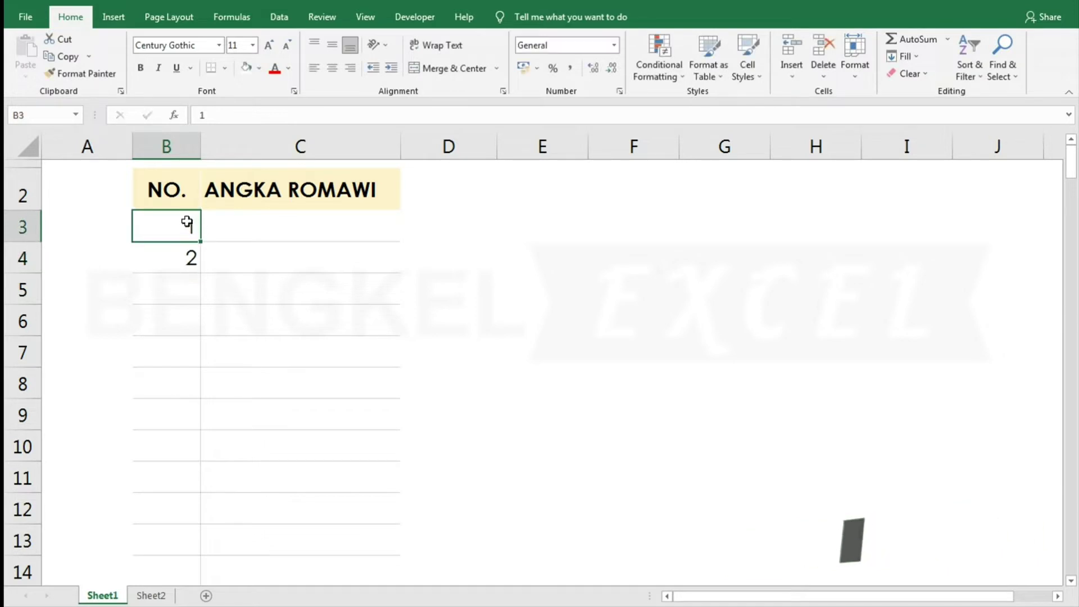
mouse_move(189, 222)
left_mouse_down()
mouse_move(204, 272)
mouse_move(194, 563)
left_mouse_up()
left_click(279, 224)
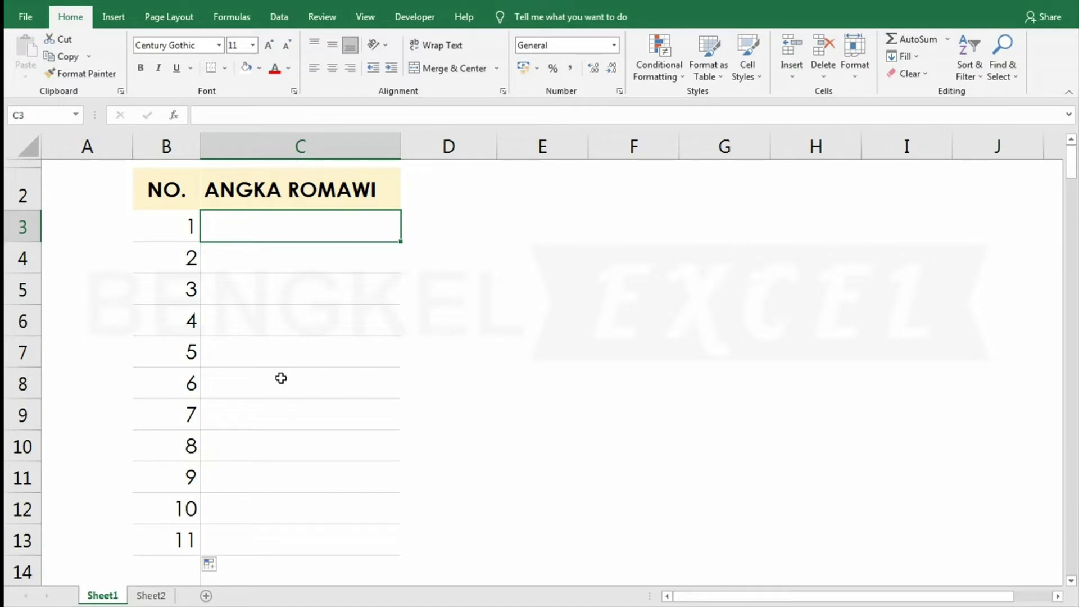
Enter =ROMAN(B3) in C3 so it shows I
type("=r")
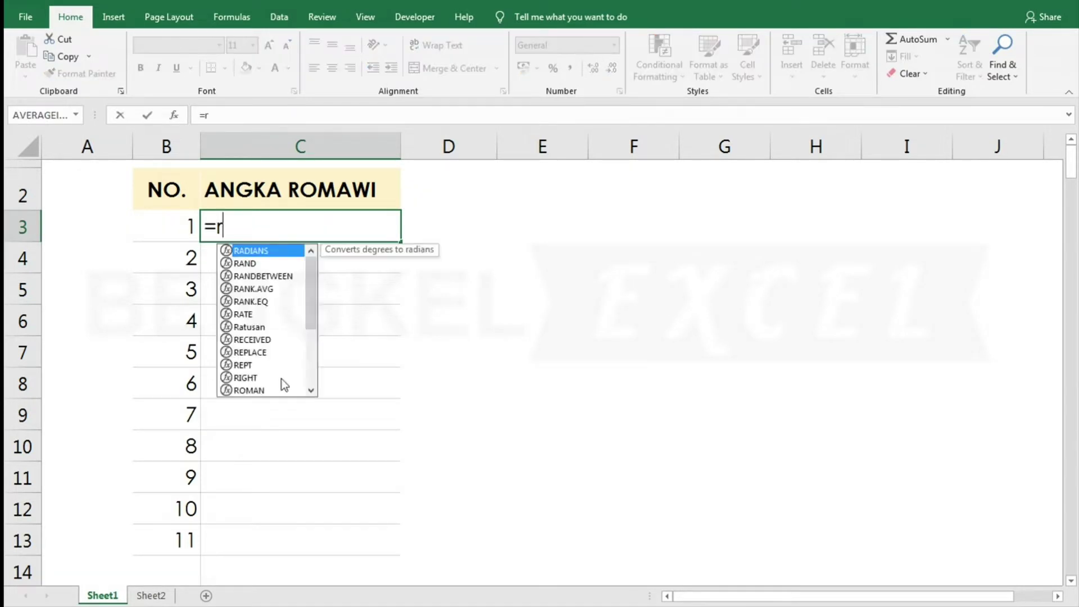
type("oma")
key("Tab")
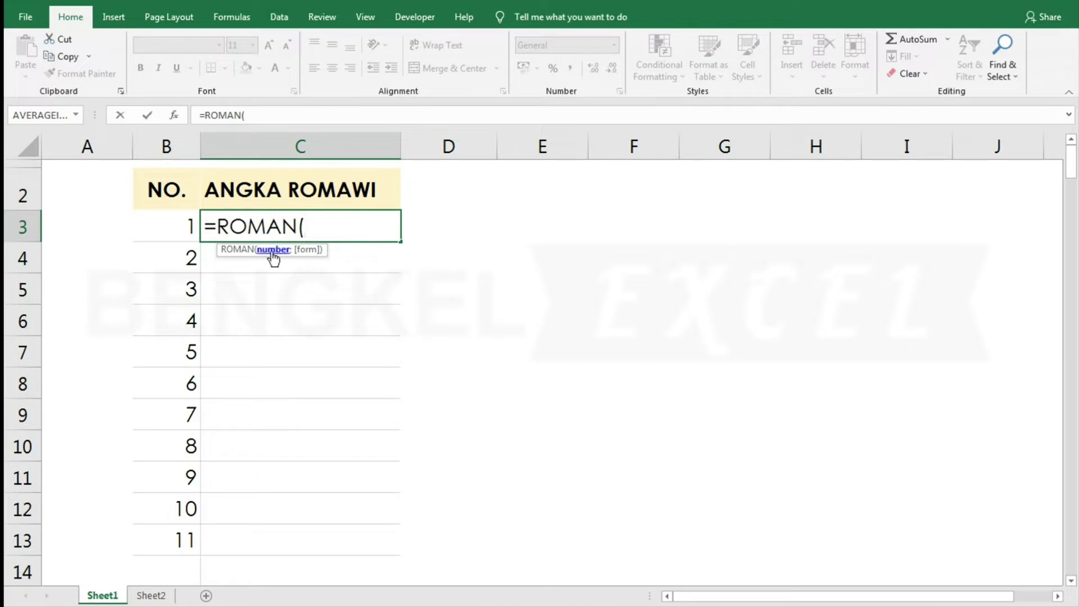
left_click(180, 224)
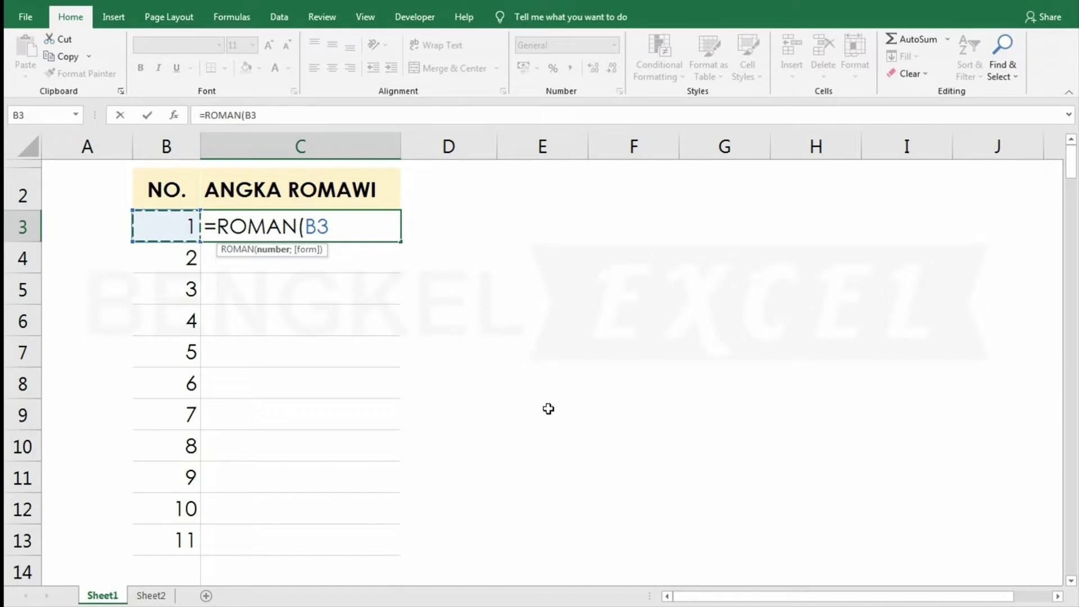
type(")")
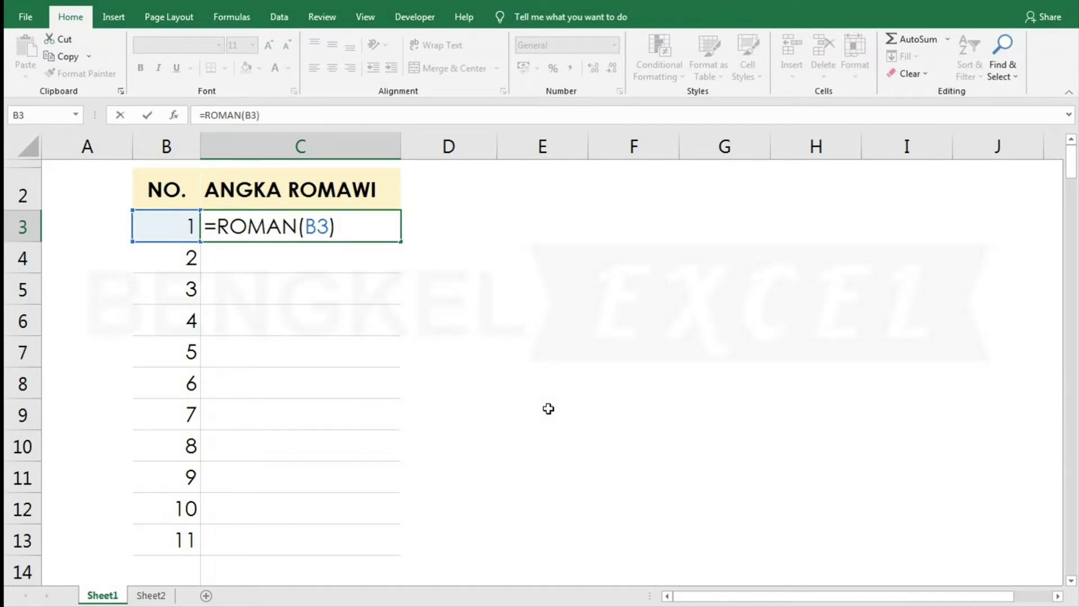
key("Return")
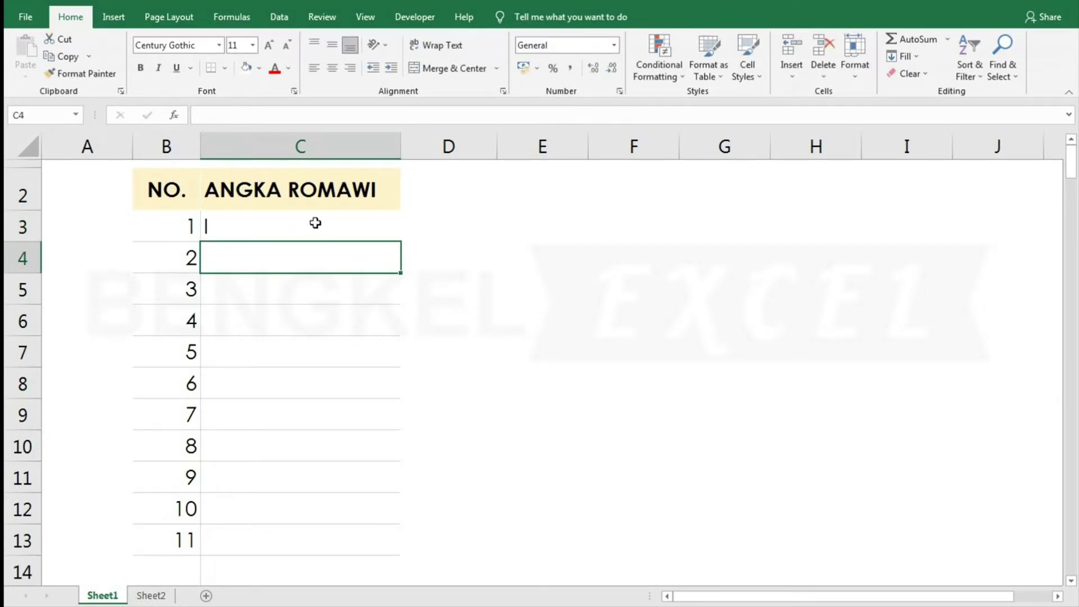
Copy the ROMAN formula down to C13, showing I through XI
left_click(315, 223)
left_click_drag(400, 242, 401, 556)
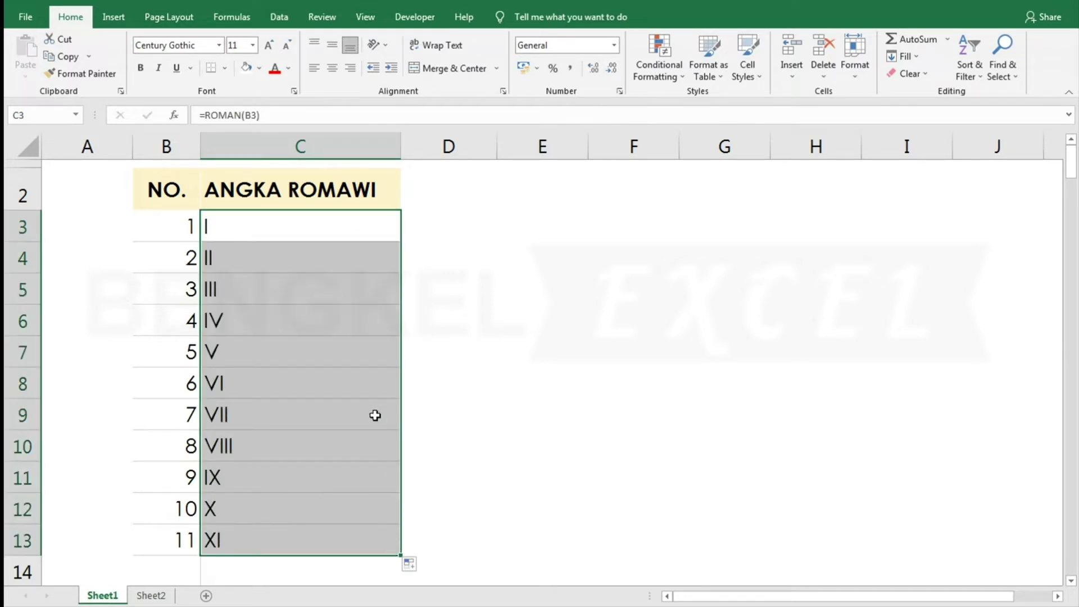
left_click(340, 415)
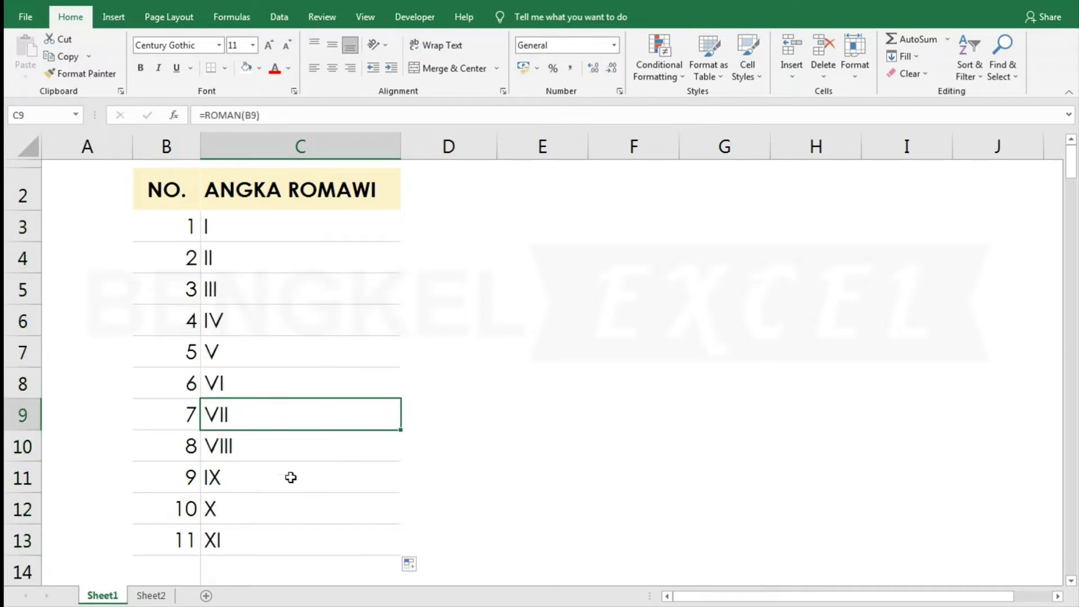
Clear the numbers and numerals from B3:C13
left_click(168, 232)
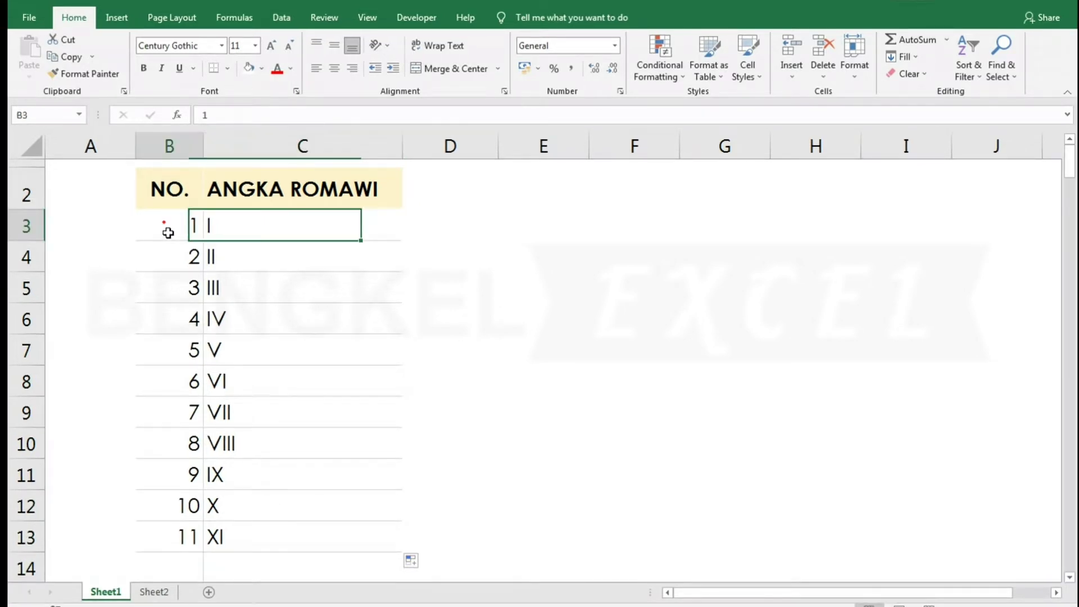
left_click_drag(168, 232, 326, 533)
key("Delete")
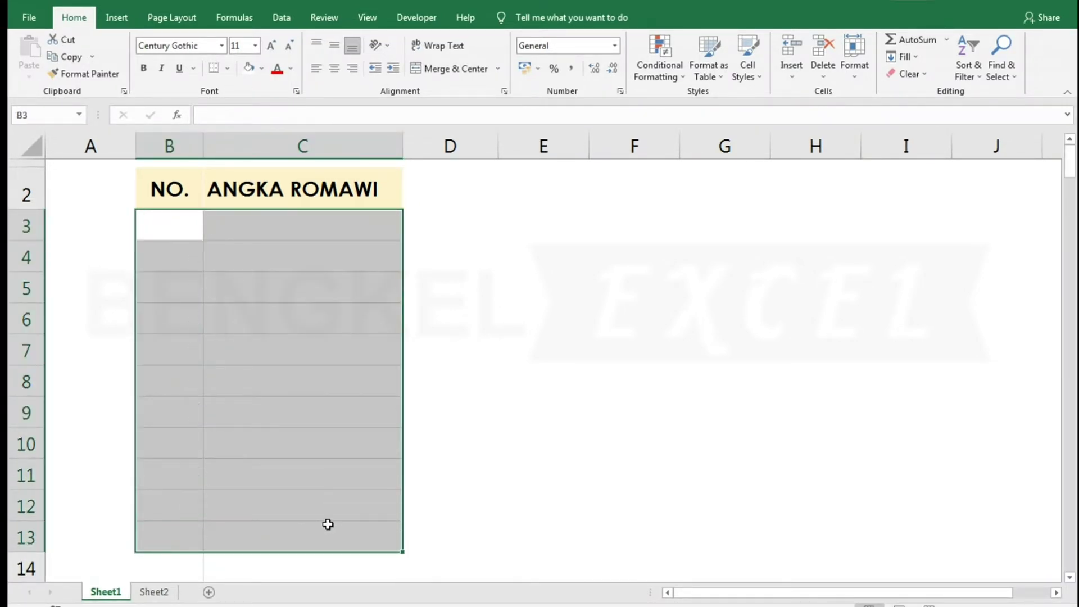
left_click(327, 525)
Put 1 in B3 and the formula =1+B3 in B4
left_click(185, 221)
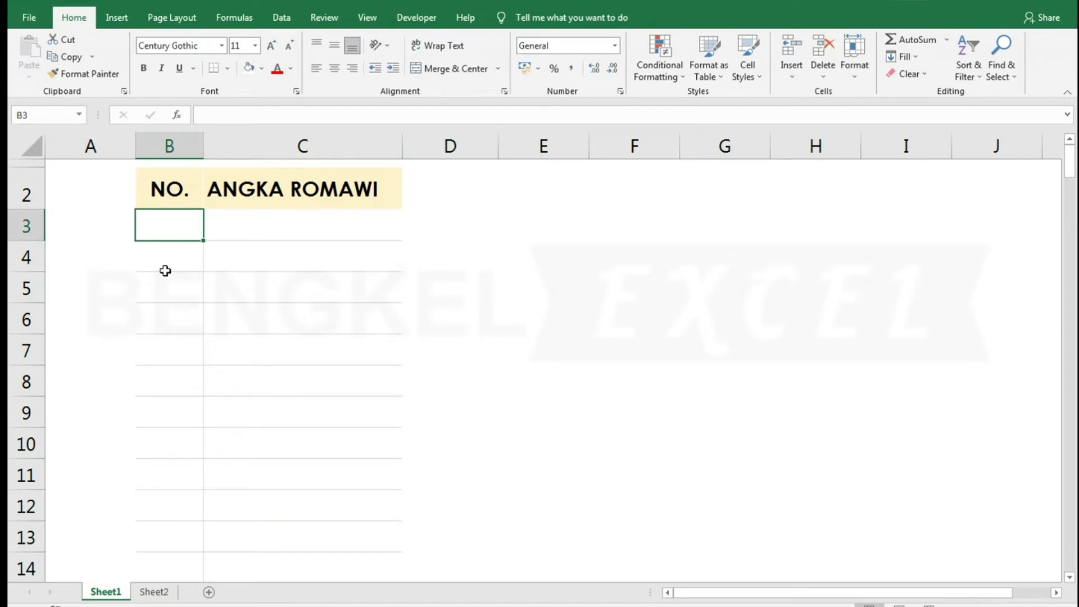
type("1")
key("Return")
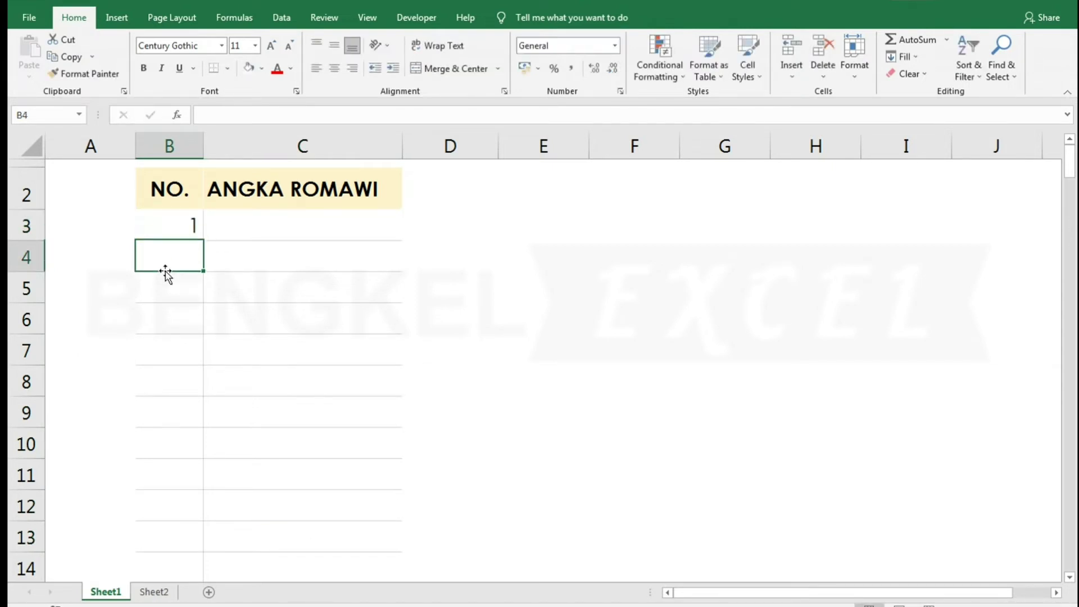
left_click(178, 225)
left_click(178, 251)
type("=1+")
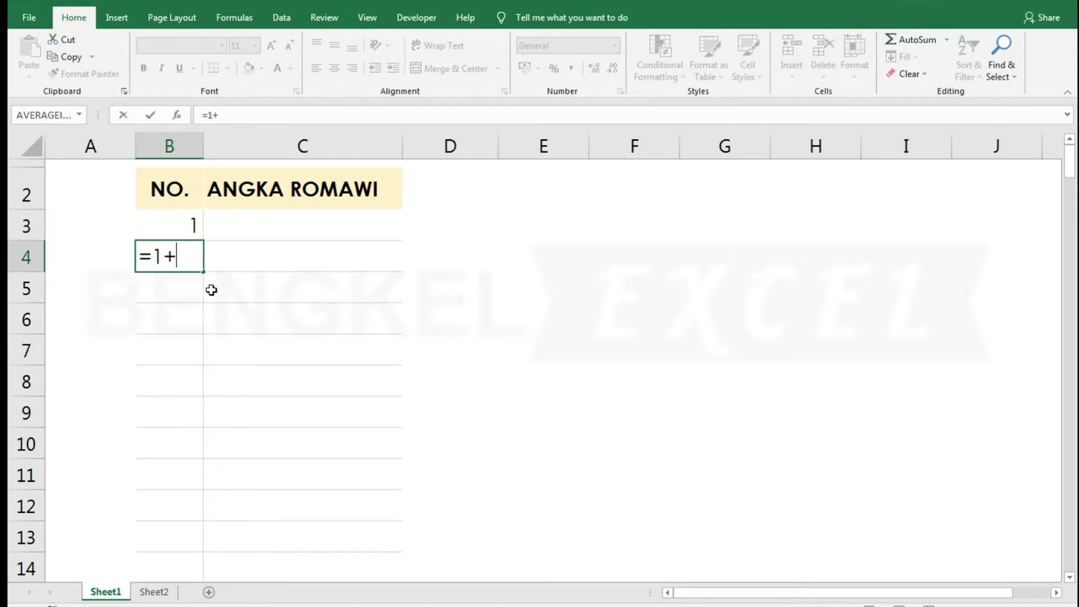
left_click(194, 225)
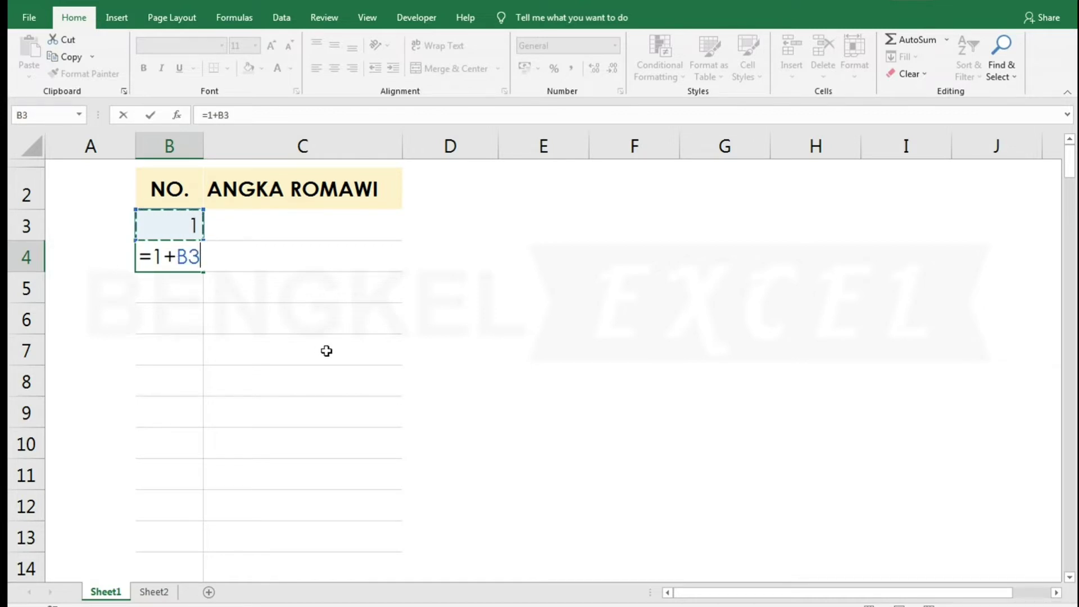
key("Return")
Fill the plus-one formula down to row 16, then delete everything below the 1
left_click(192, 256)
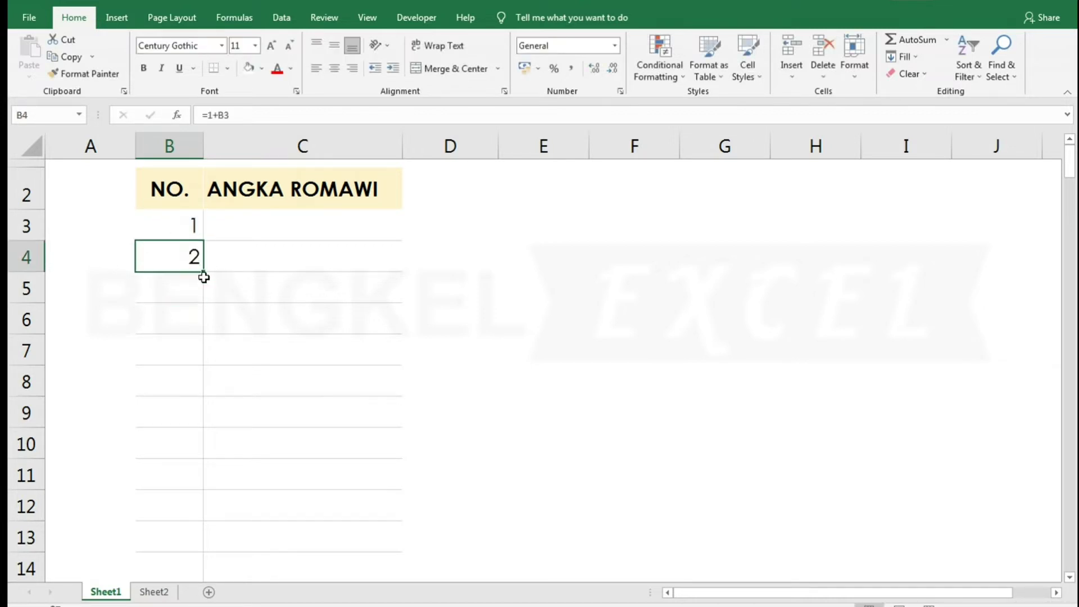
mouse_move(203, 272)
left_mouse_down()
mouse_move(198, 588)
mouse_move(163, 491)
left_mouse_up()
scroll(165, 497, "up", 2)
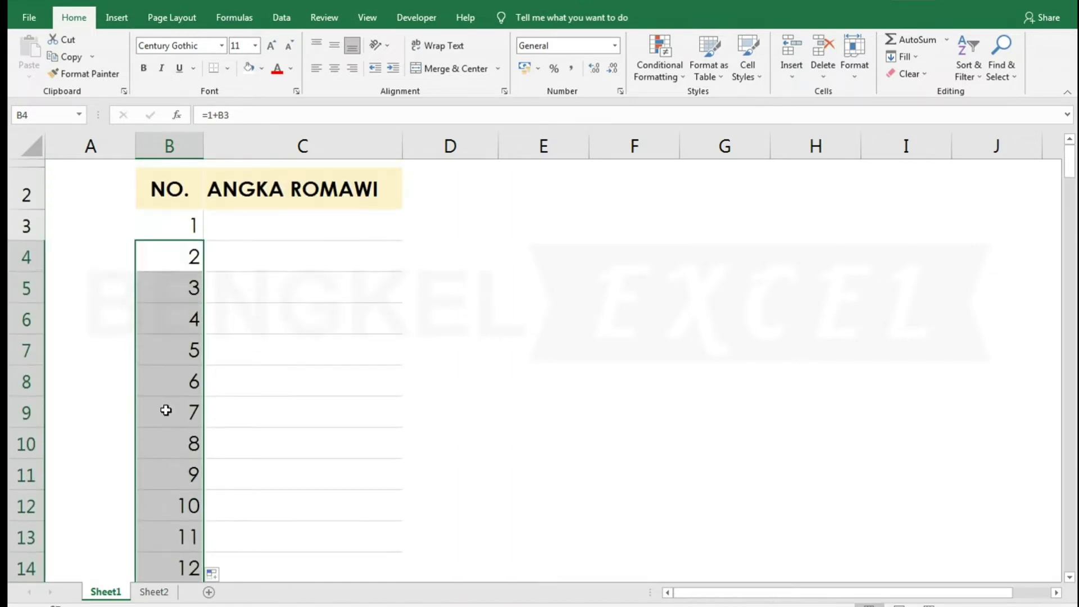
key("Delete")
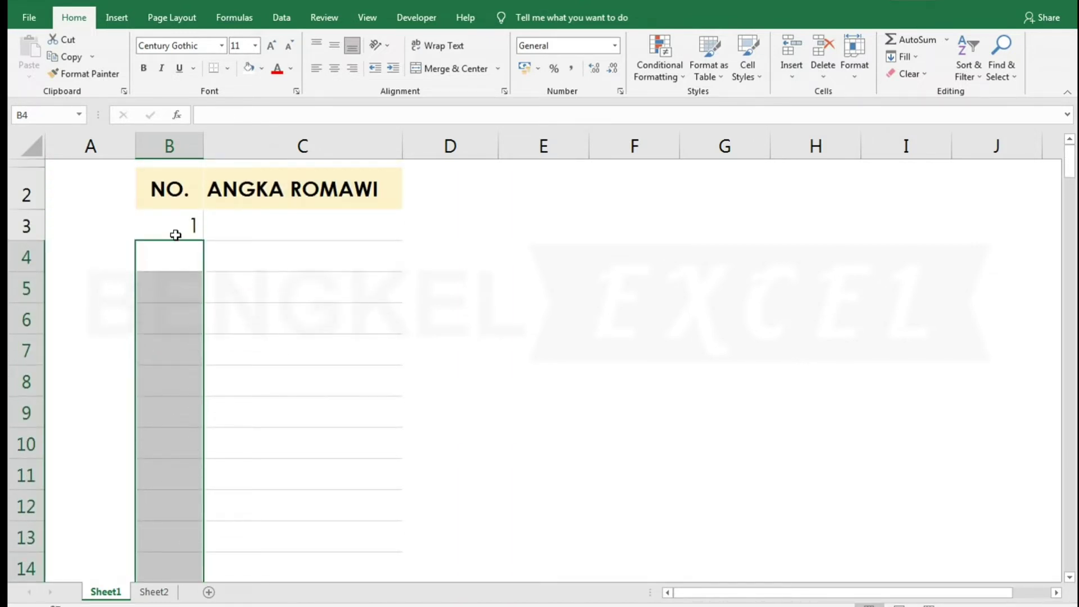
left_click(176, 235)
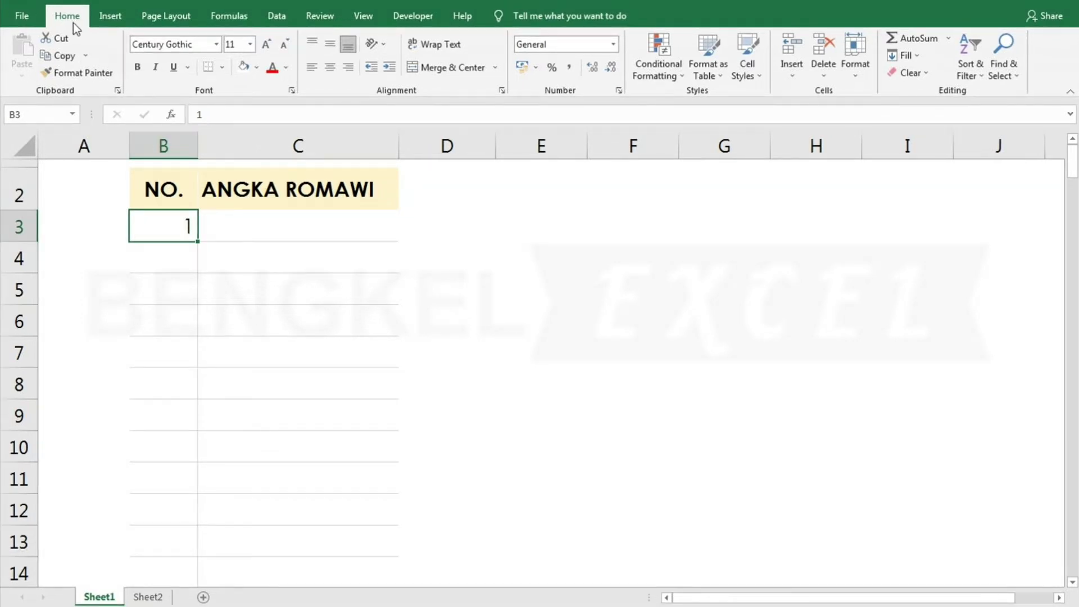
Fill a linear column series from B3 with step 1 and stop value 200
left_click(907, 55)
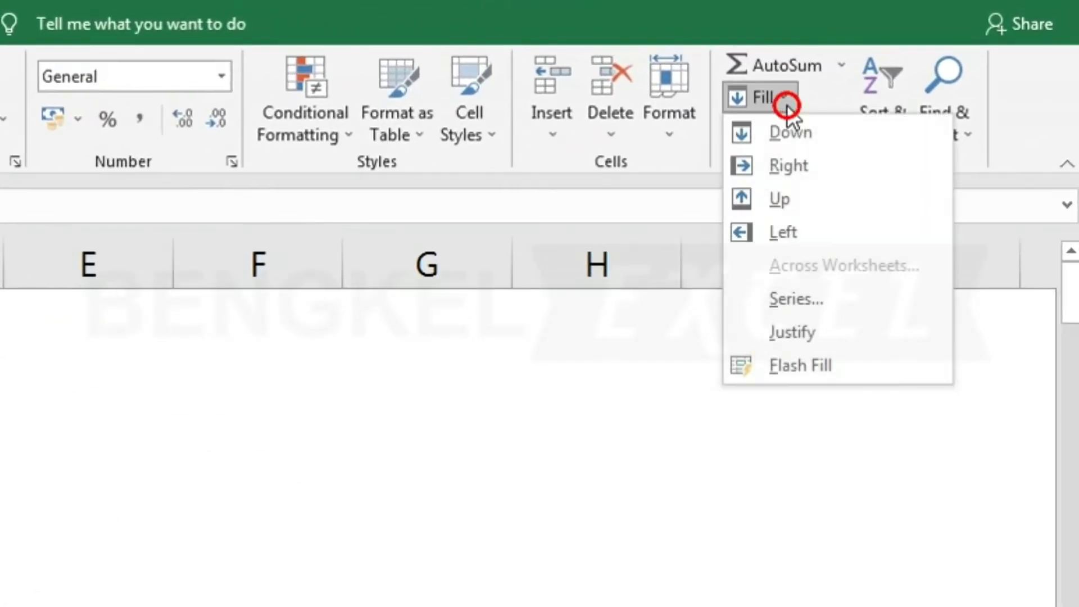
left_click(813, 304)
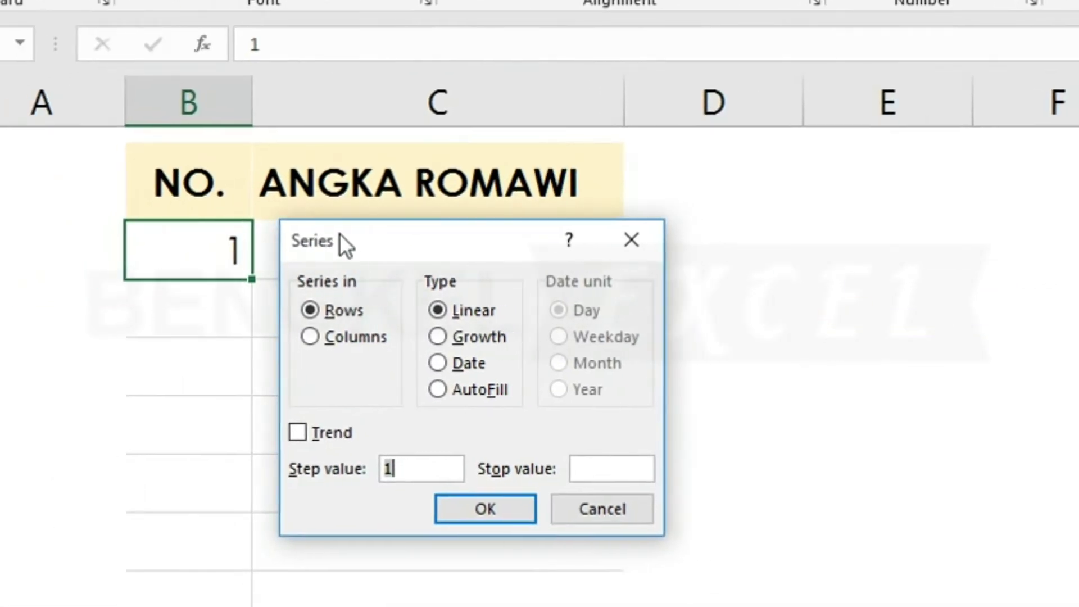
left_click(310, 337)
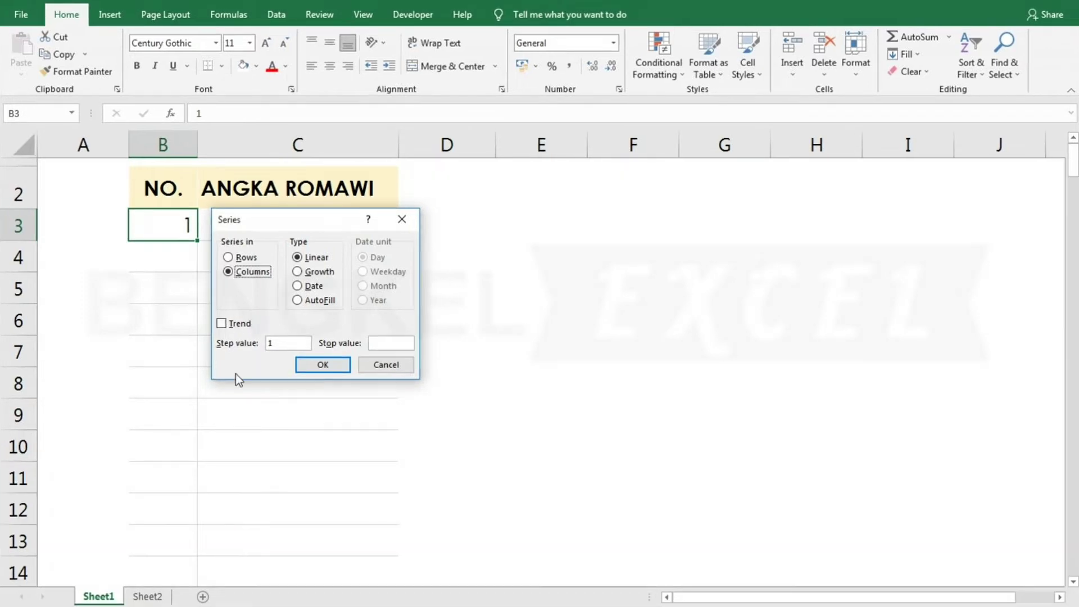
left_click(295, 341)
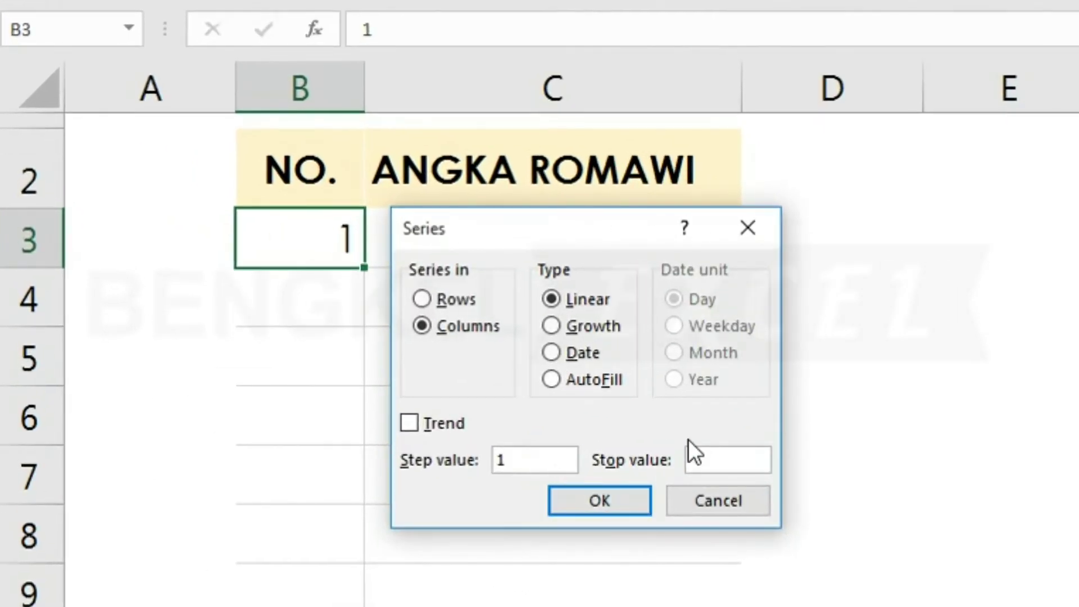
left_click(702, 457)
type("200")
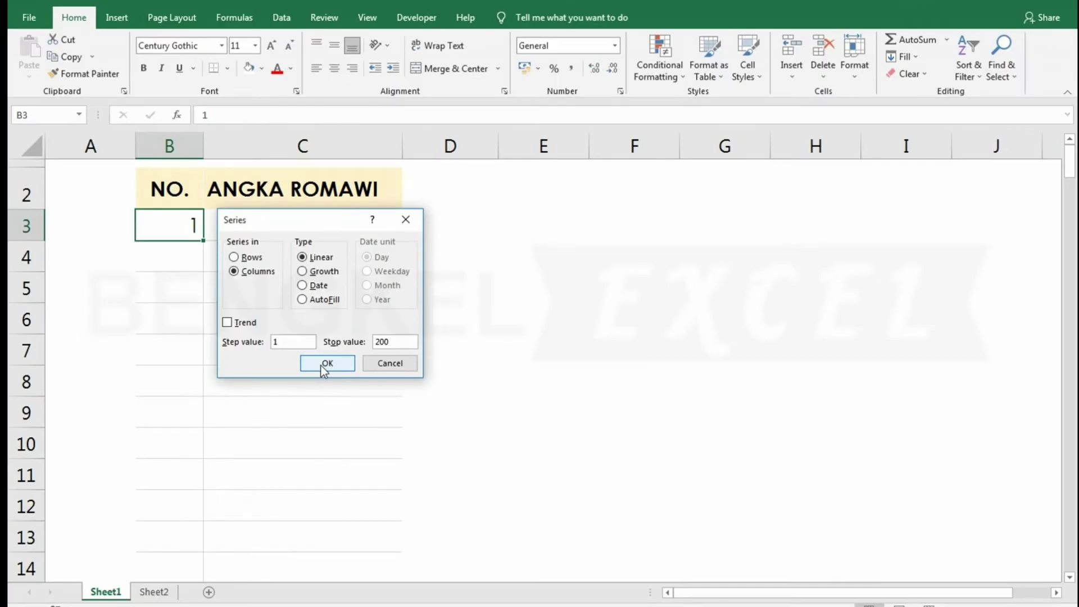
left_click(325, 368)
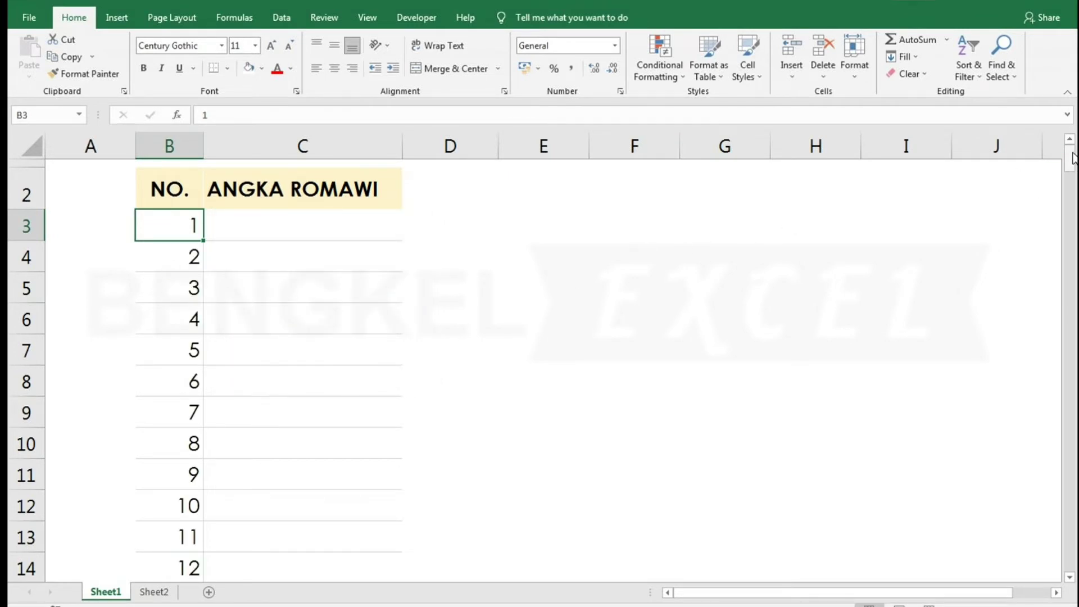
mouse_move(1070, 160)
left_mouse_down()
mouse_move(1071, 582)
mouse_move(1071, 154)
left_mouse_up()
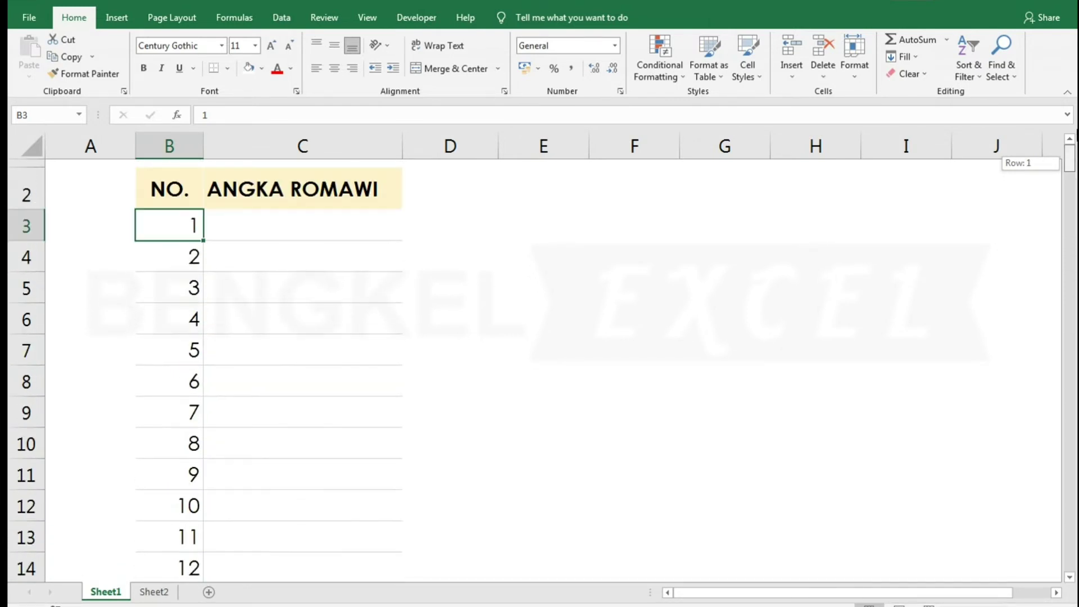
left_click(307, 217)
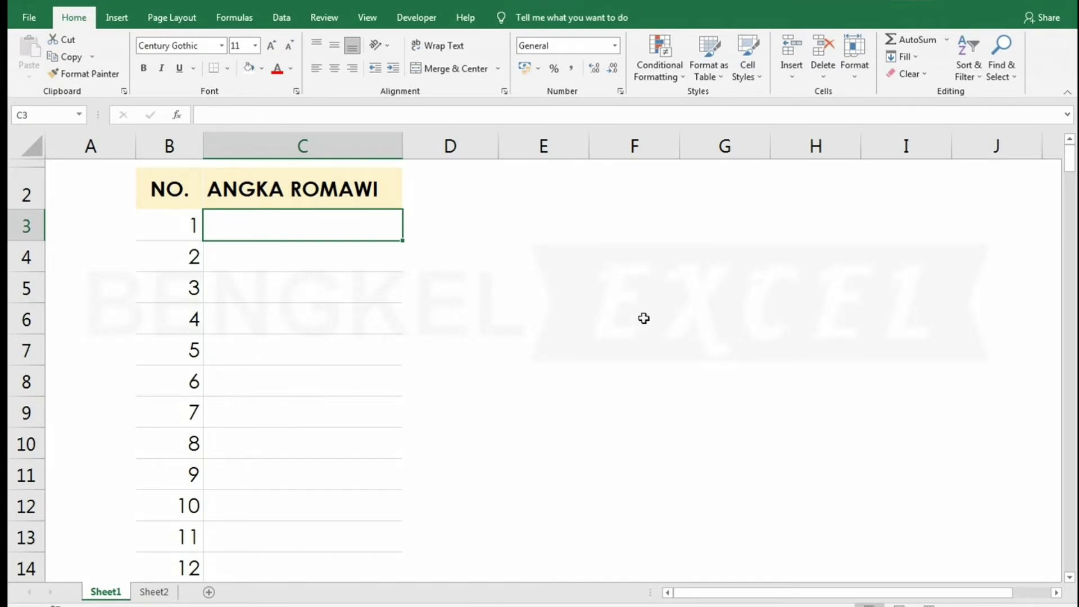
type("=r")
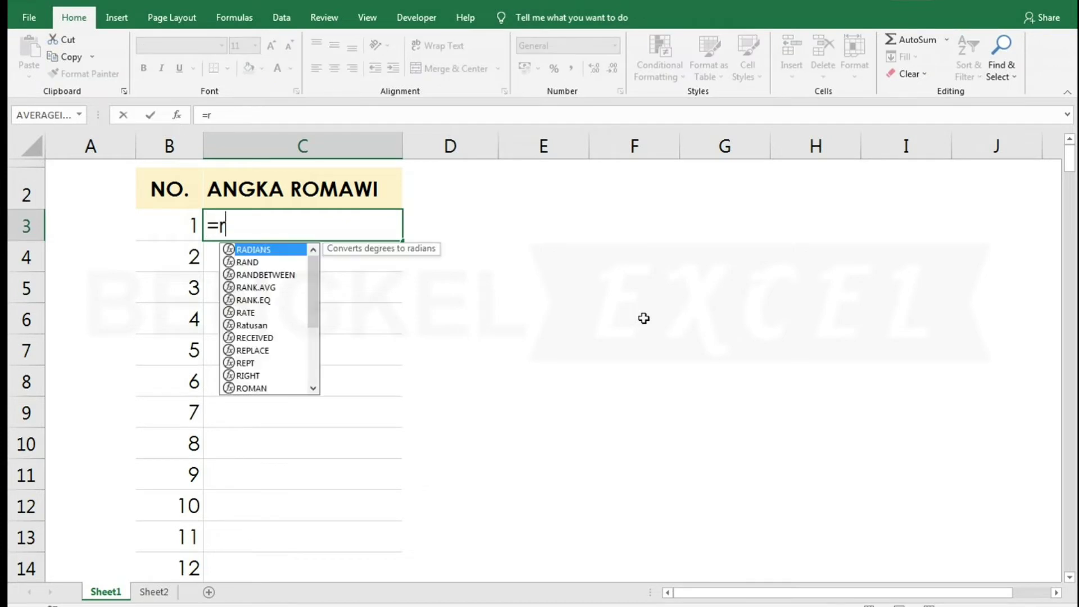
type("om")
Enter =ROMAN(B3)&"." in C3 so it displays I
key("Tab")
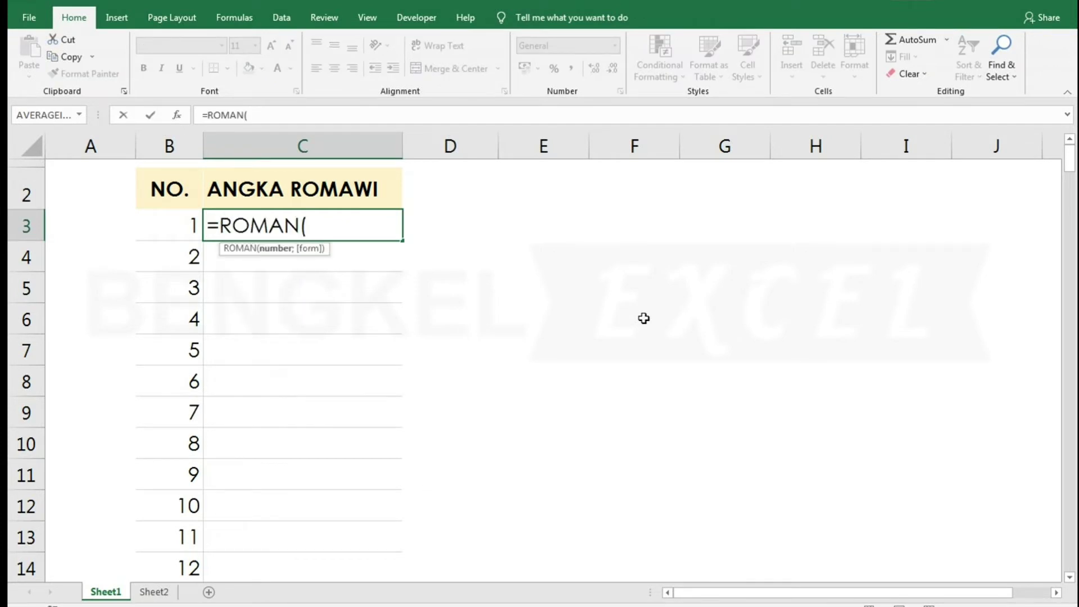
left_click(171, 226)
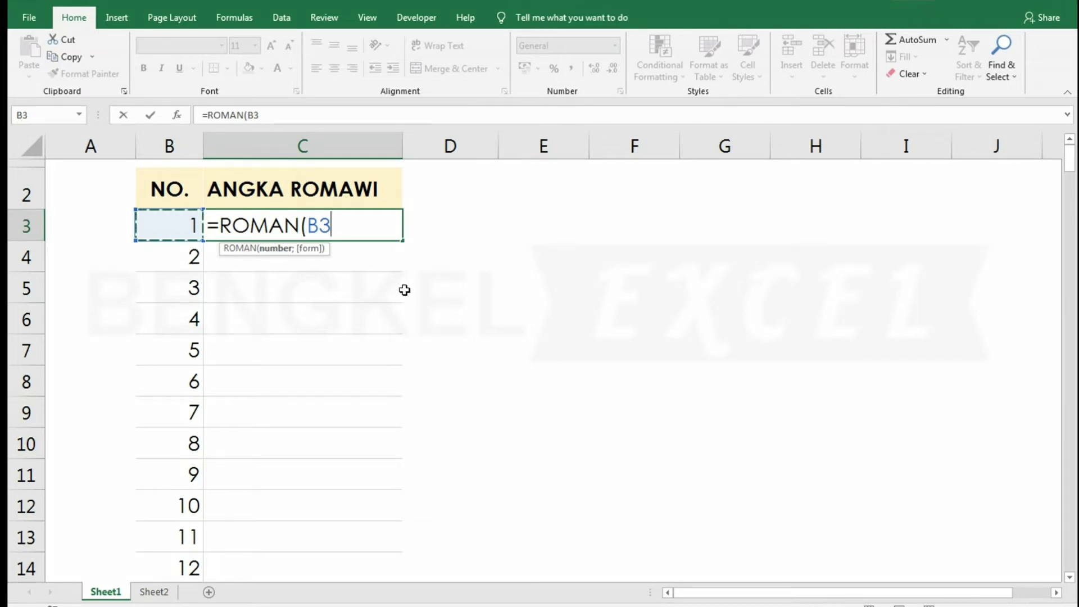
type(")")
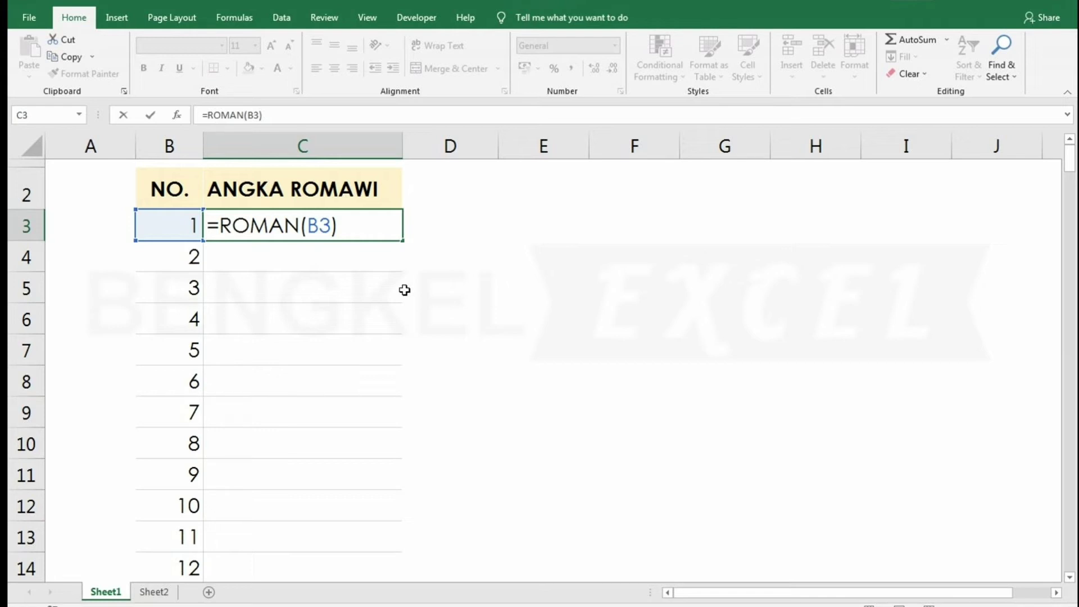
type("&")
type("\".")
type("\"")
key("Return")
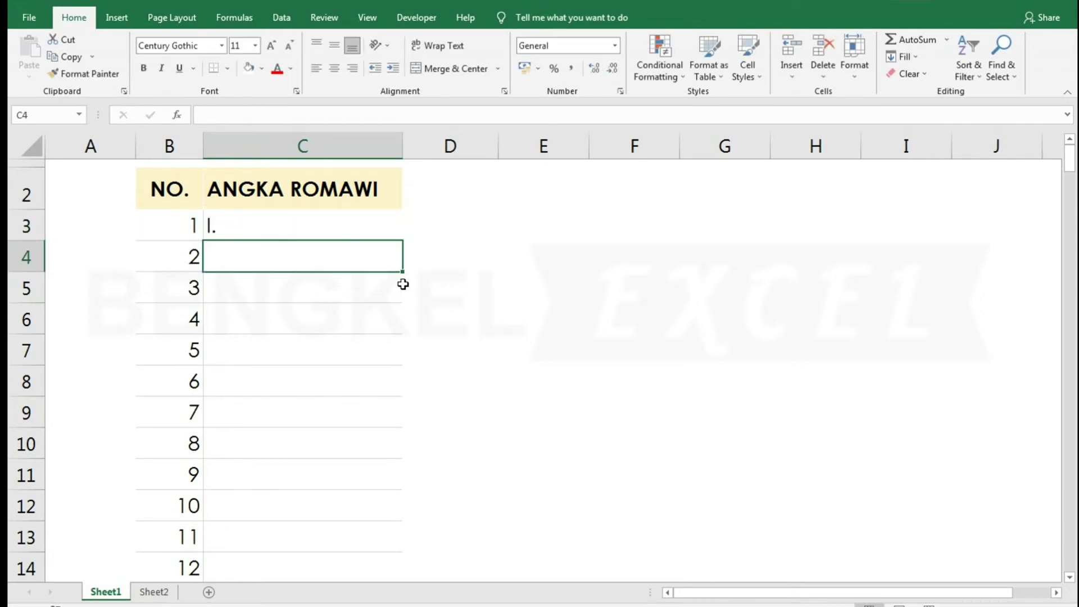
Copy C3's formula down to row 202 and scroll to confirm the numerals reach CC
left_click(321, 233)
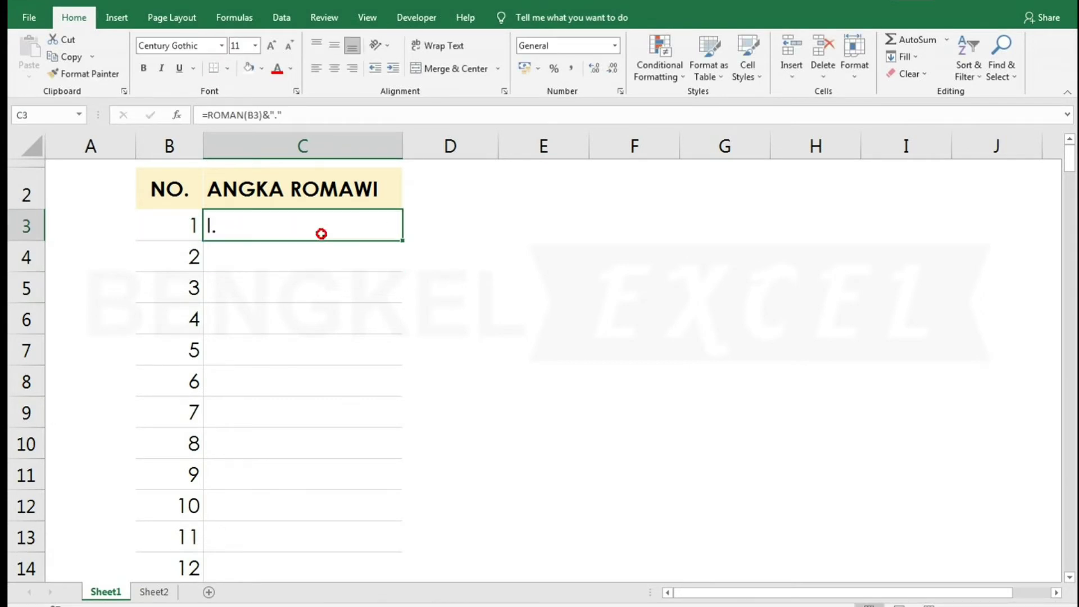
double_click(404, 240)
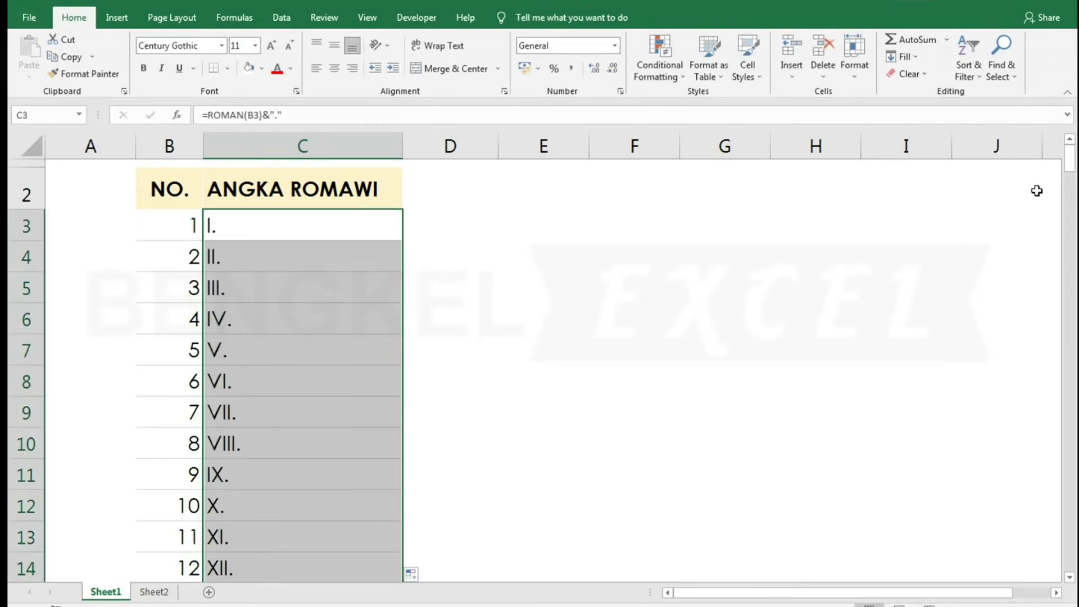
scroll(255, 354, "down", 3)
scroll(255, 354, "down", 3)
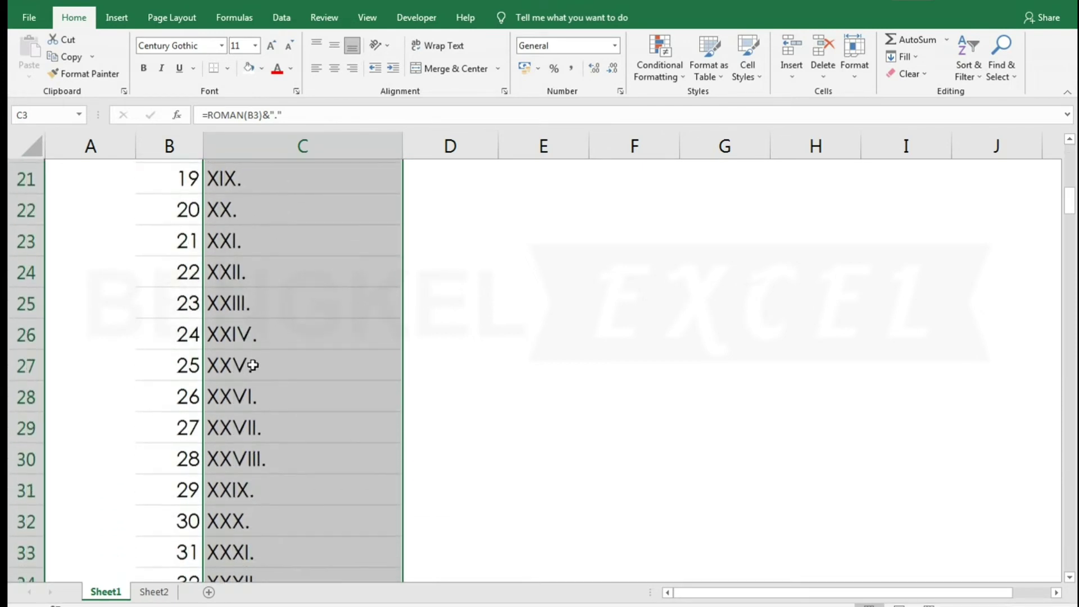
scroll(255, 360, "down", 3)
scroll(253, 376, "down", 2)
left_click_drag(1069, 222, 1065, 531)
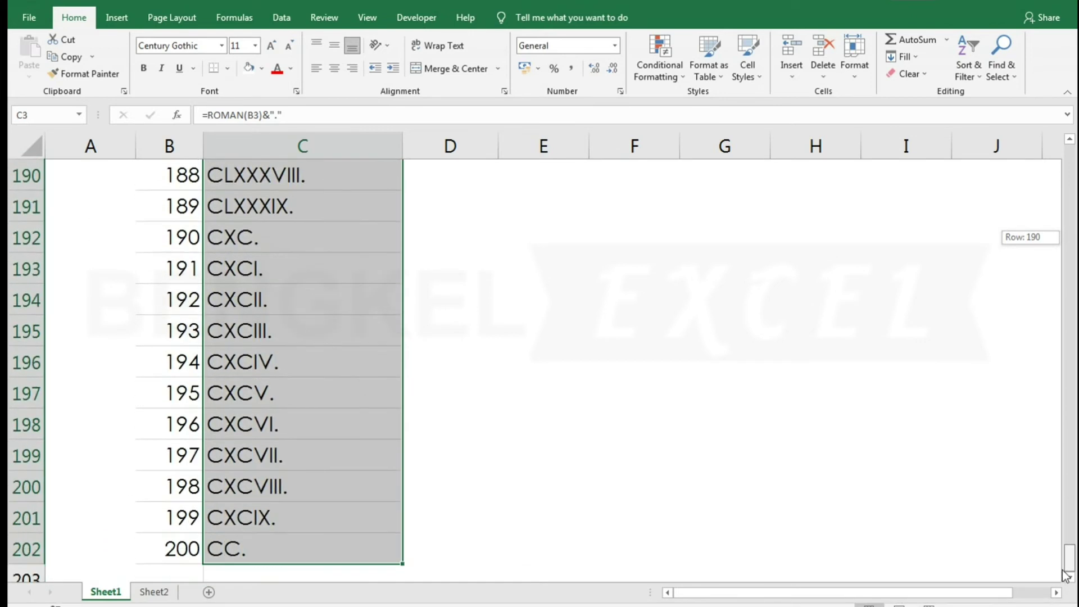
left_click_drag(1065, 531, 1069, 150)
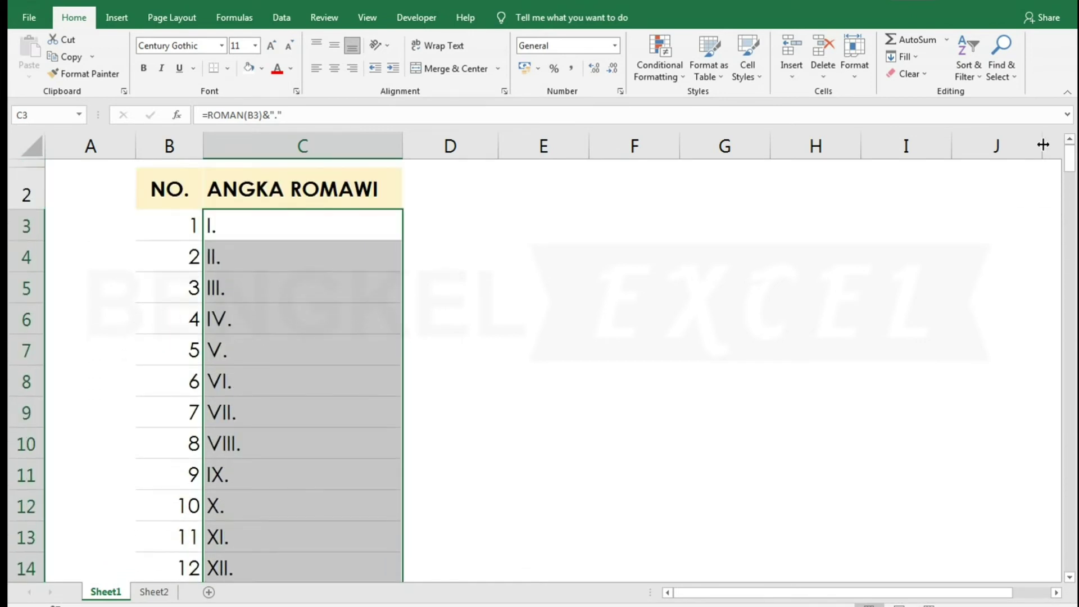
left_click(288, 234)
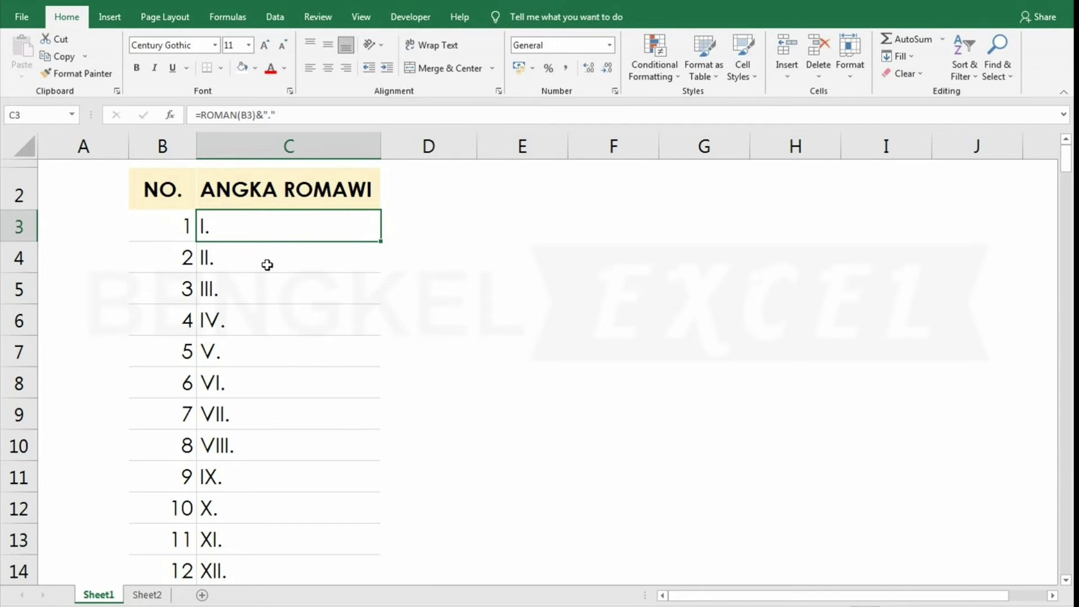
Delete the &"." suffix so C3's formula becomes =ROMAN(B3)
key("F2")
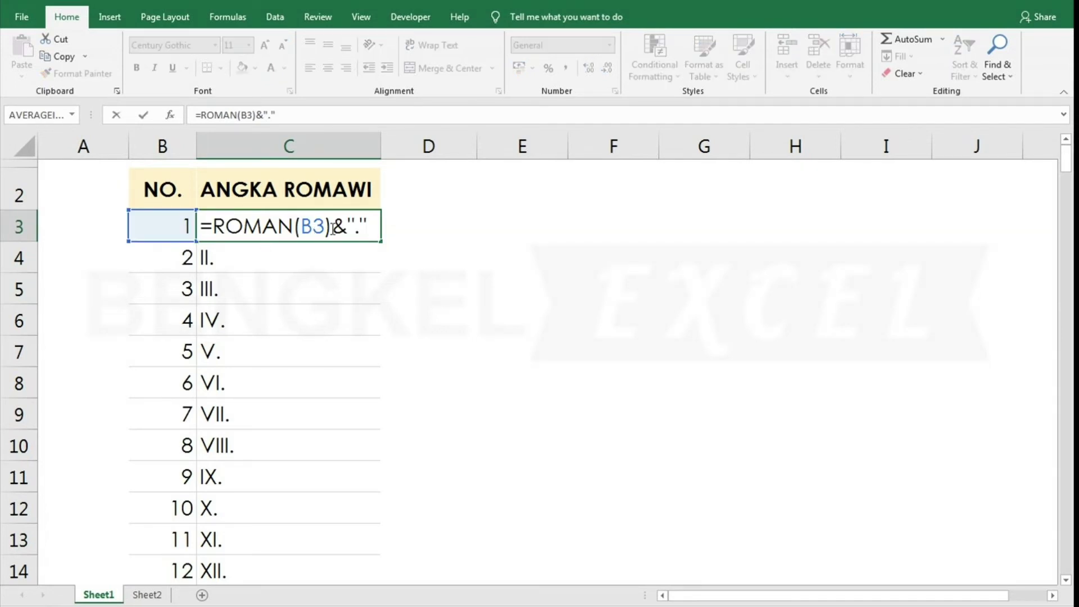
left_click_drag(333, 228, 454, 225)
key("Delete")
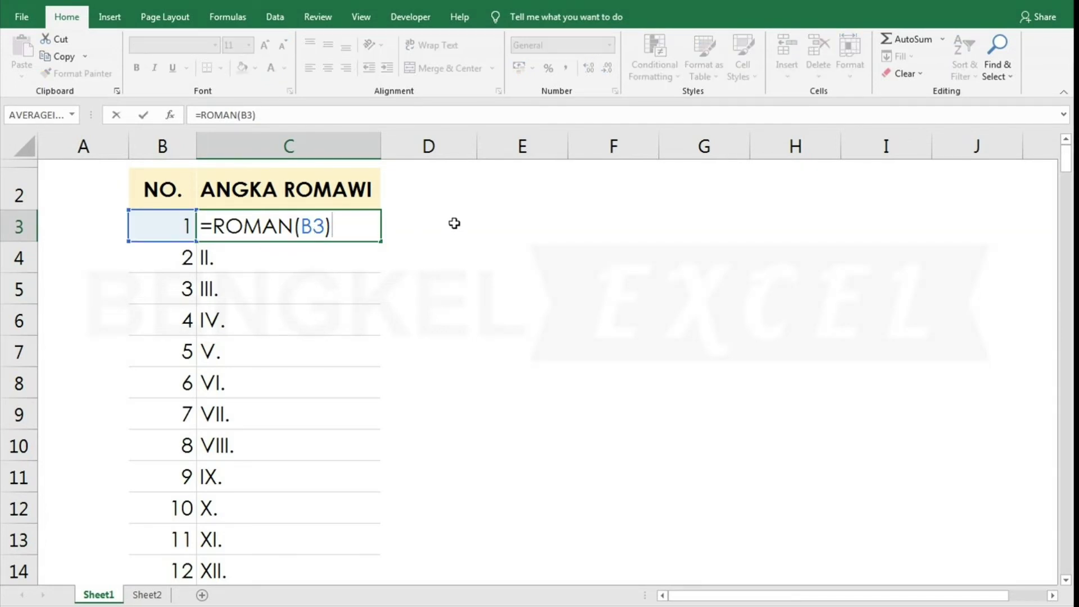
key("Return")
Refill column C with the period-free formula and spot-check cells like C4 and C6
left_click(291, 228)
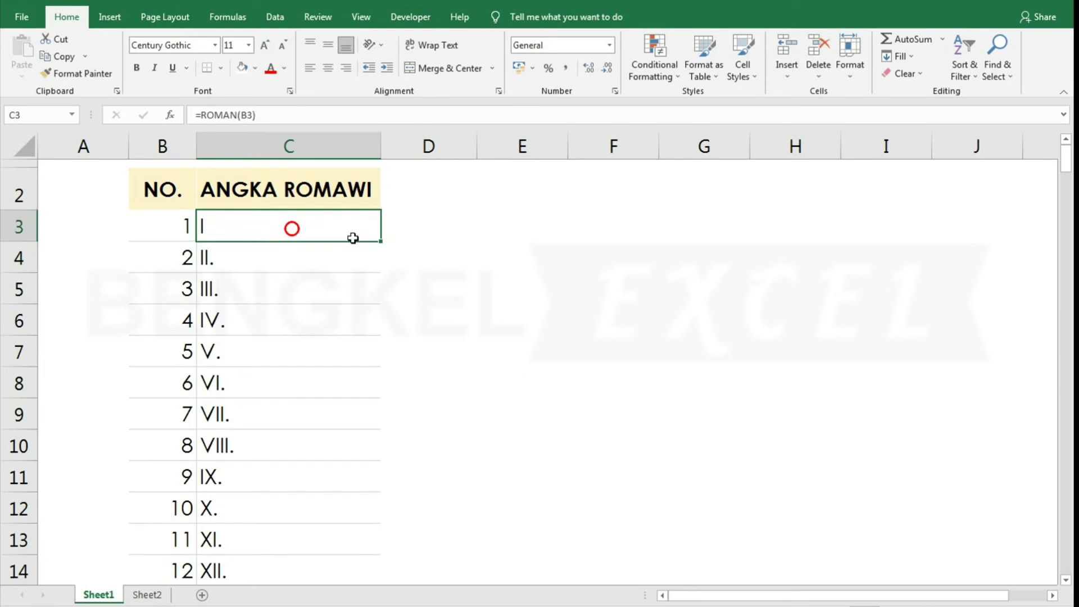
double_click(383, 243)
left_click(288, 262)
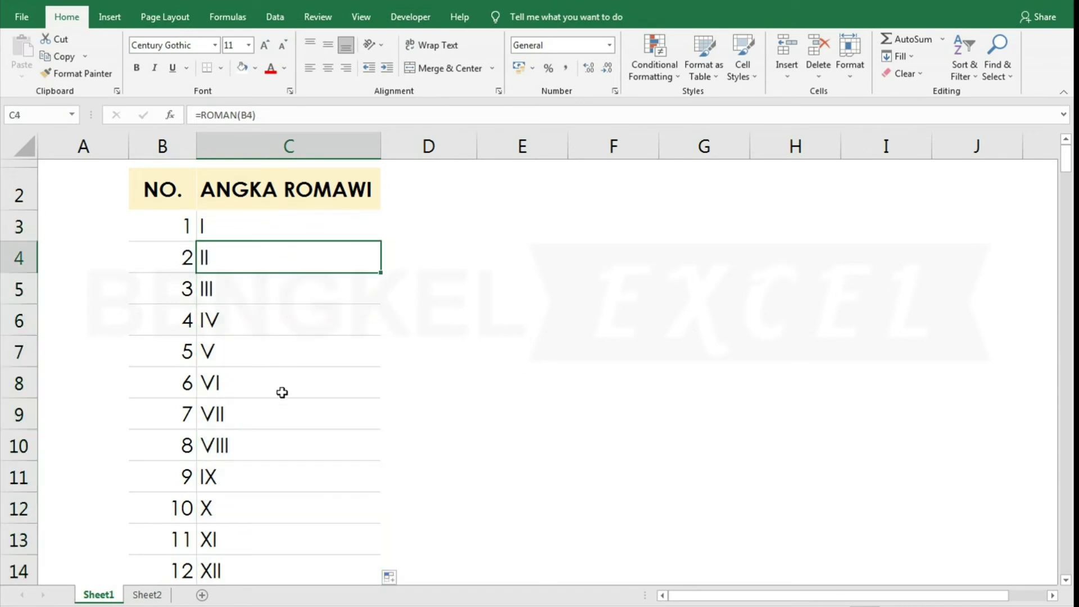
left_click(281, 361)
left_click(280, 381)
left_click(271, 352)
left_click(267, 321)
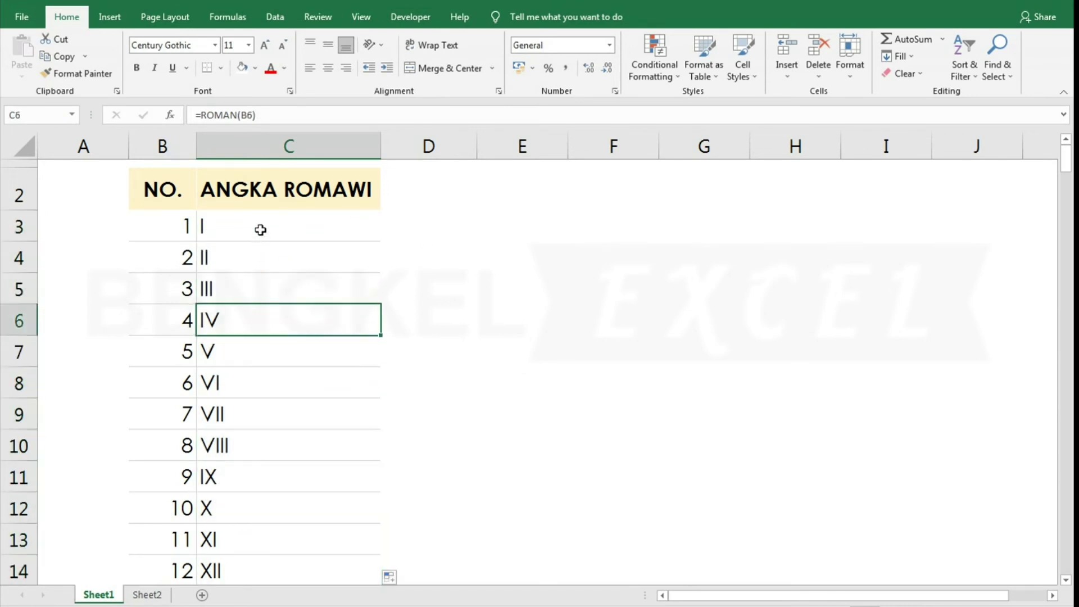
left_click(260, 230)
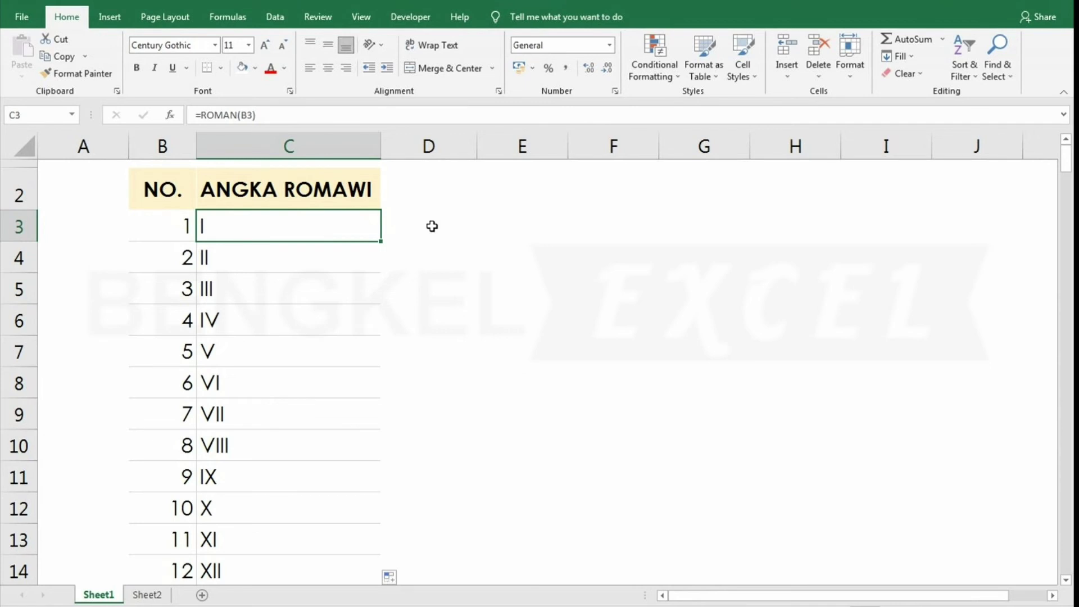
Enter =ARABIC(C3) in D3 to turn the numeral I back into 1
left_click(406, 223)
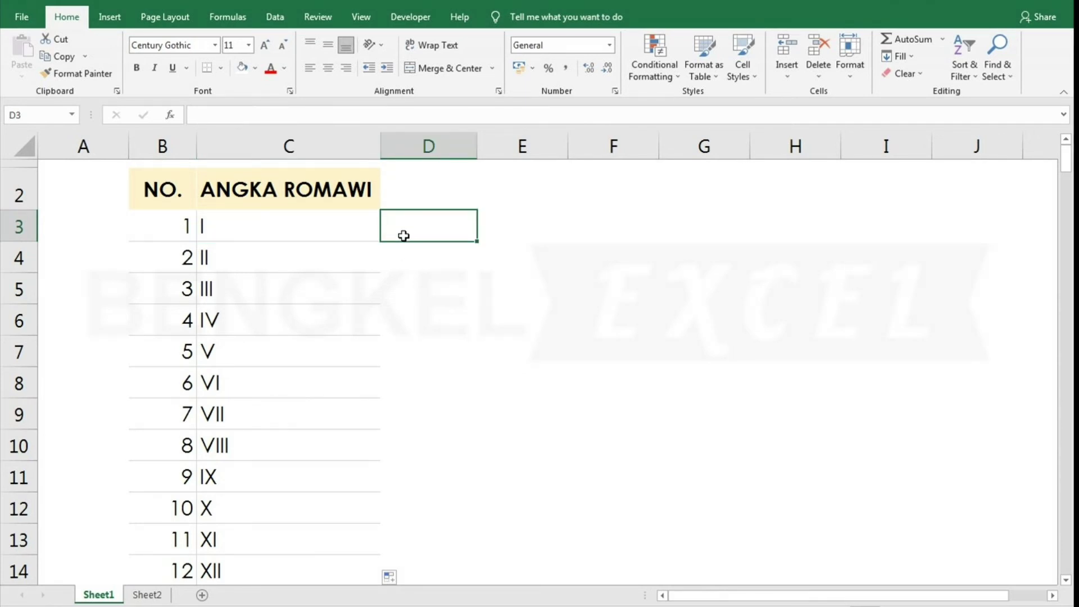
type("=ar")
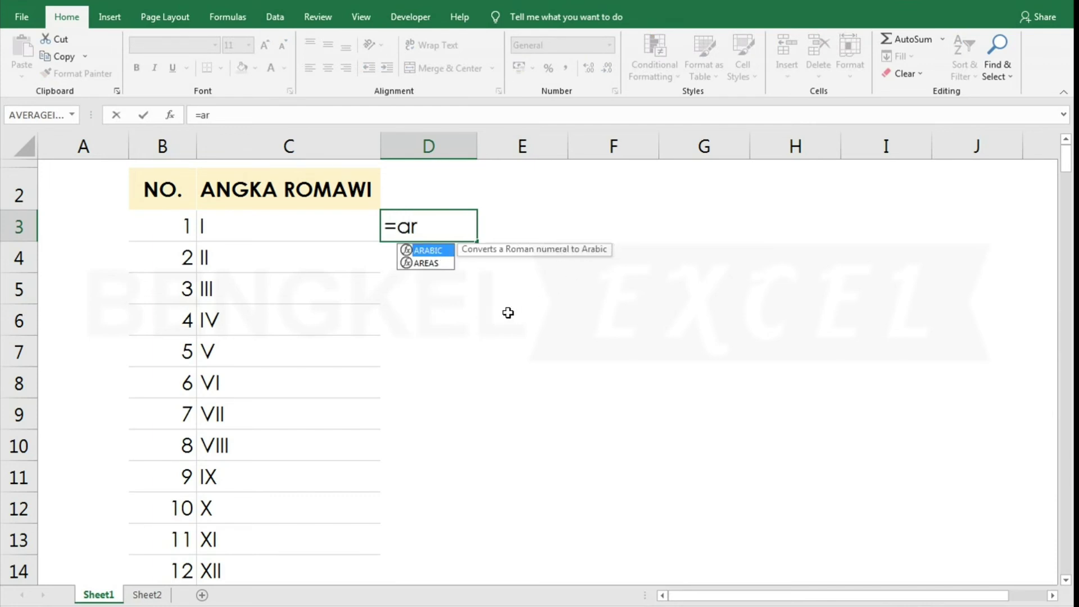
double_click(450, 251)
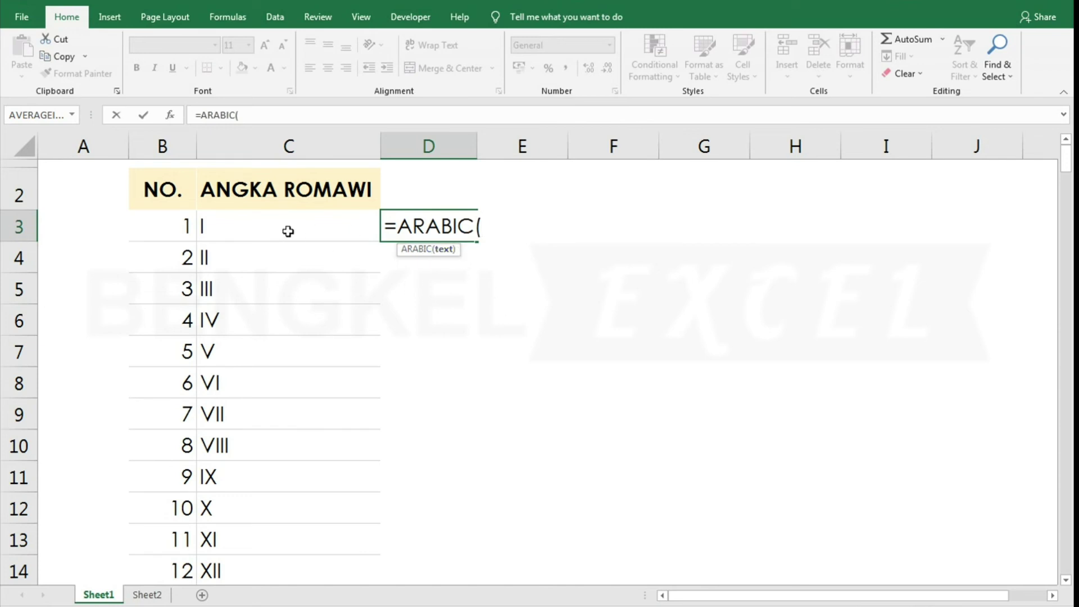
left_click(270, 234)
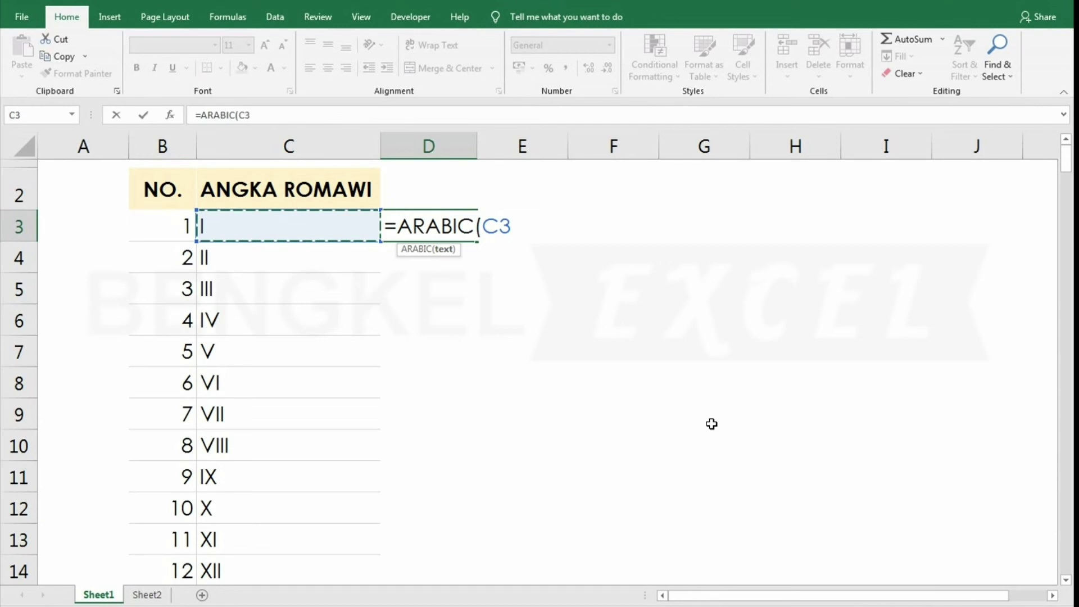
type(")")
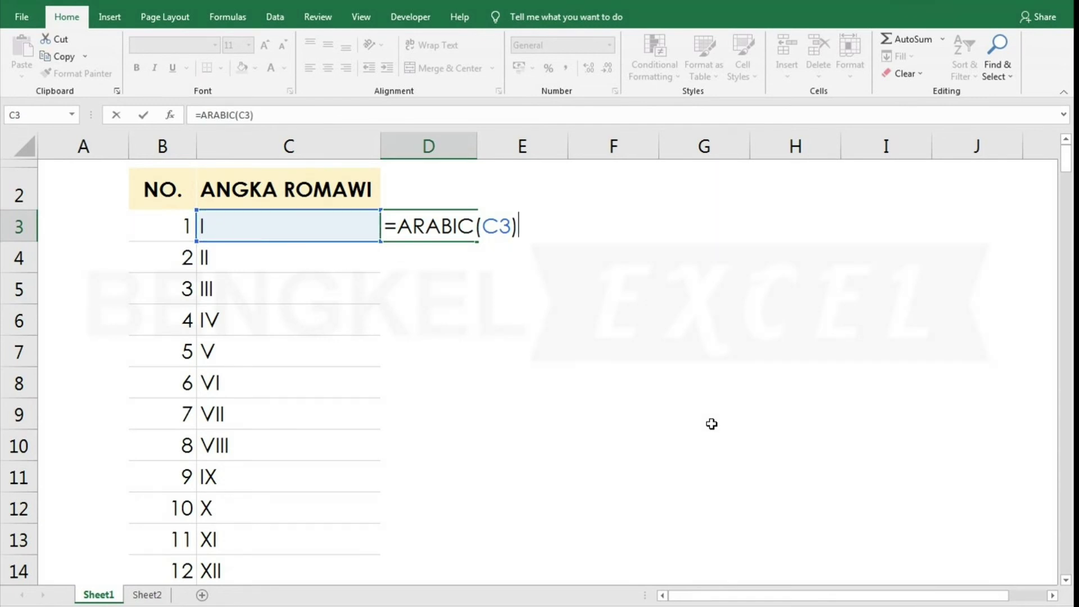
key("Return")
left_click(425, 222)
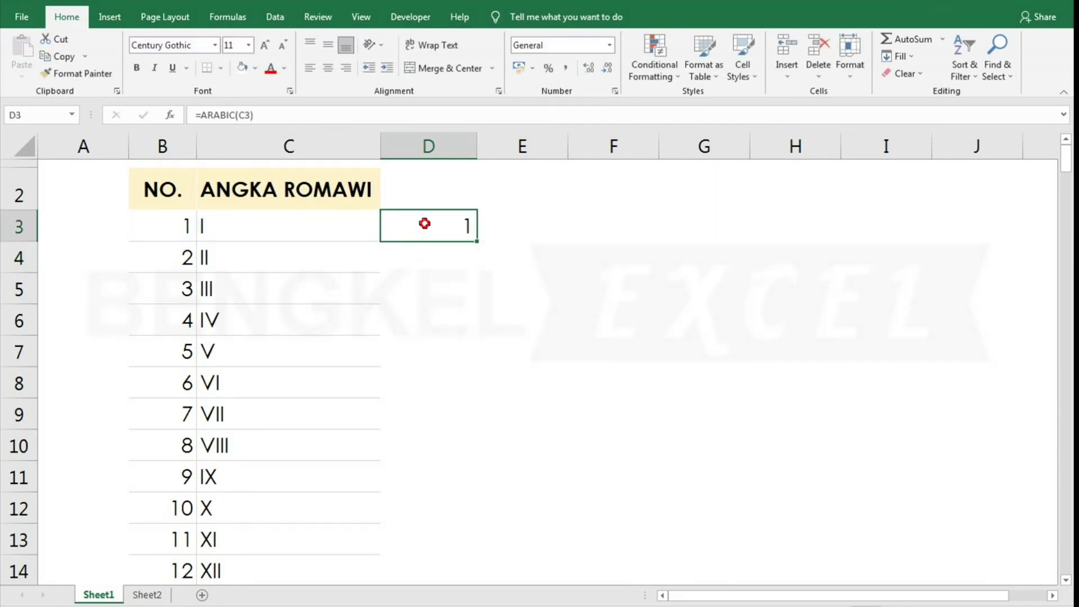
Fill =ARABIC down column D, narrow column D, and check D4 and C201
double_click(475, 242)
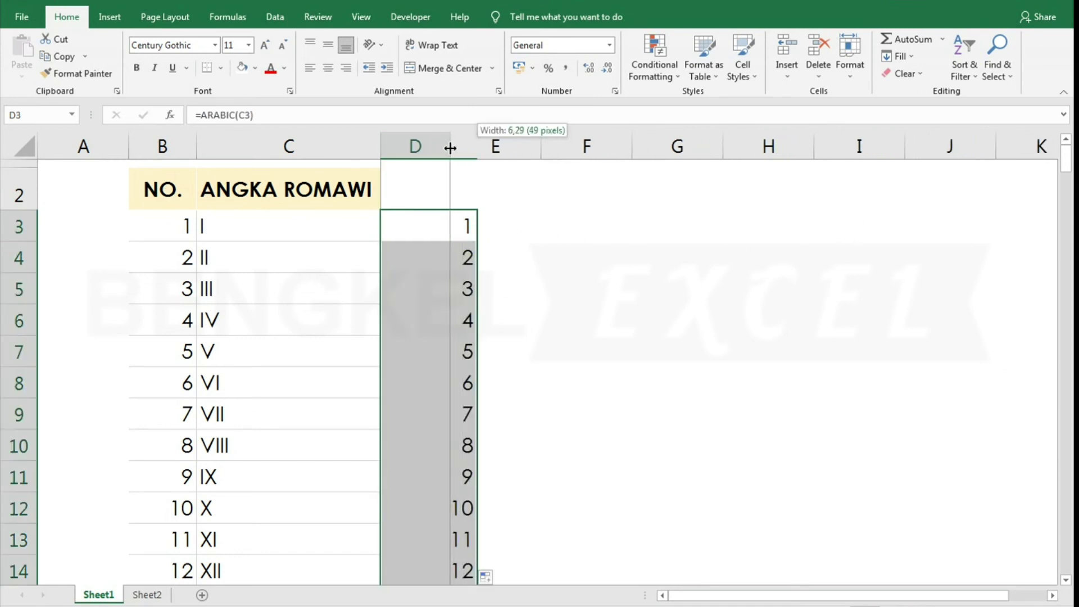
left_click_drag(475, 147, 448, 147)
left_click(410, 270)
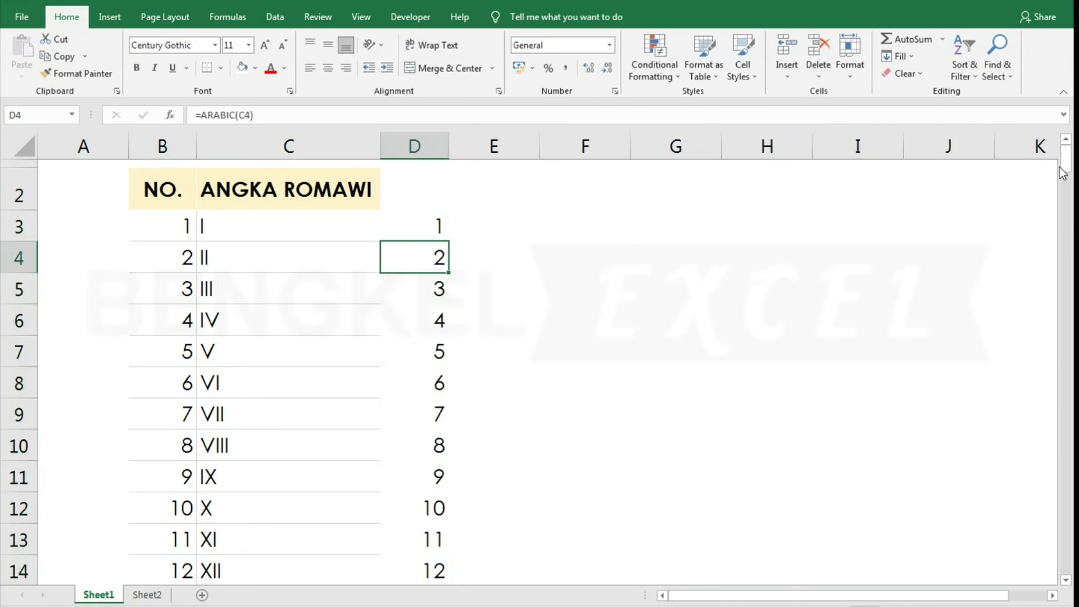
mouse_move(1064, 168)
left_mouse_down()
mouse_move(1067, 560)
mouse_move(1067, 157)
left_mouse_up()
left_click(326, 531)
Inspect C3's ROMAN formula in the cell, leaving it unchanged
left_click(432, 236)
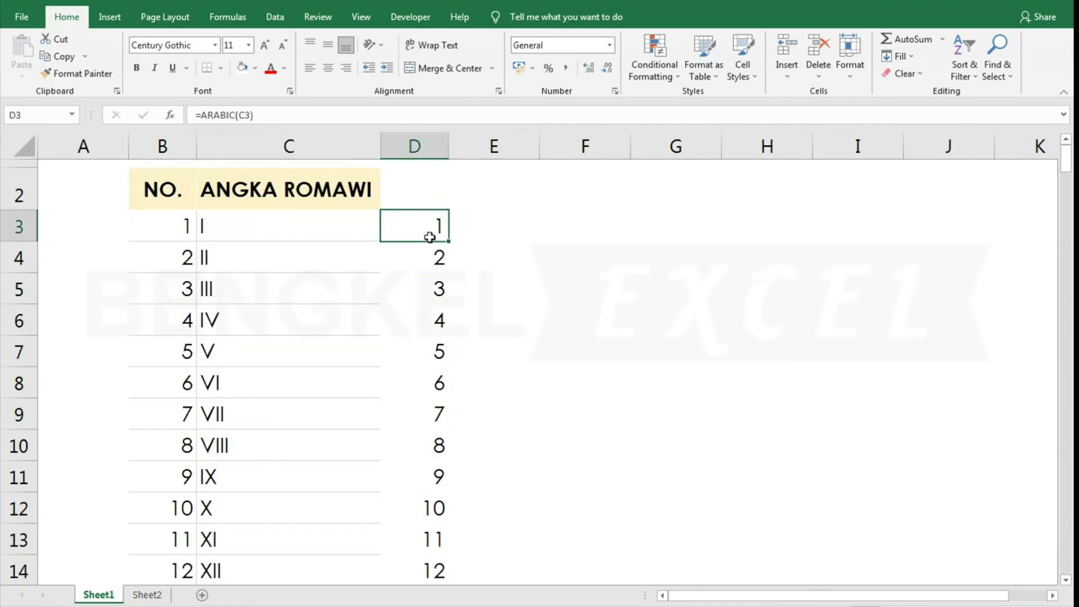
key("Return")
left_click(285, 227)
double_click(285, 228)
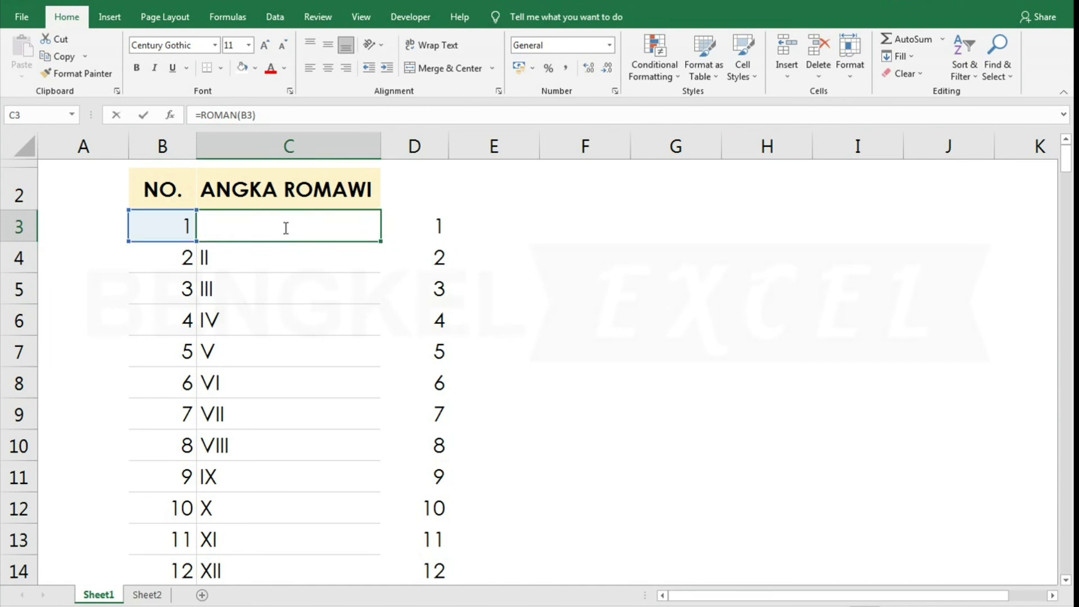
key("Escape")
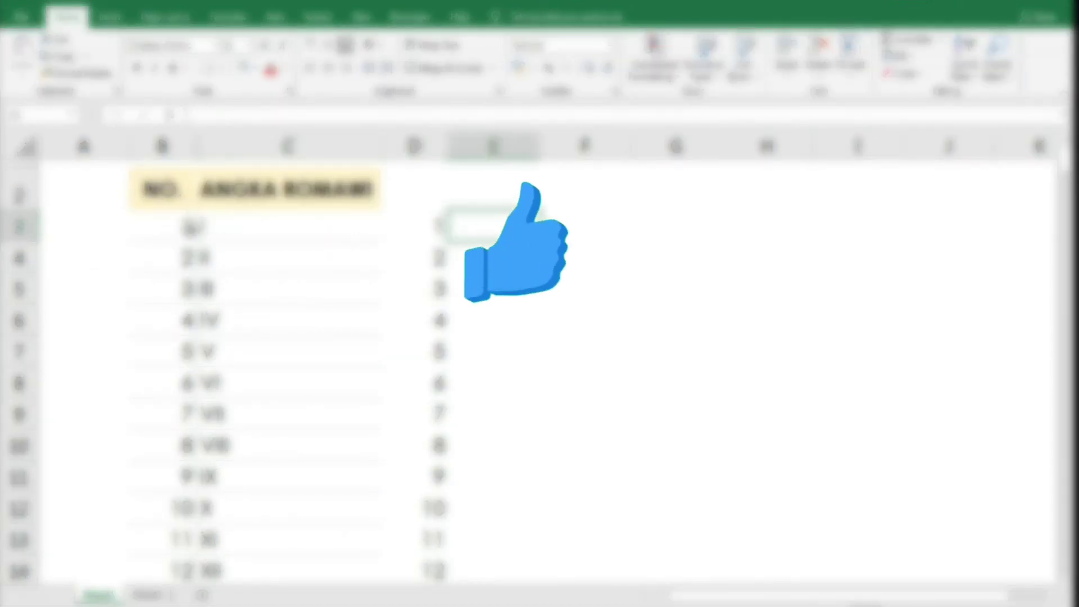
left_click(322, 147)
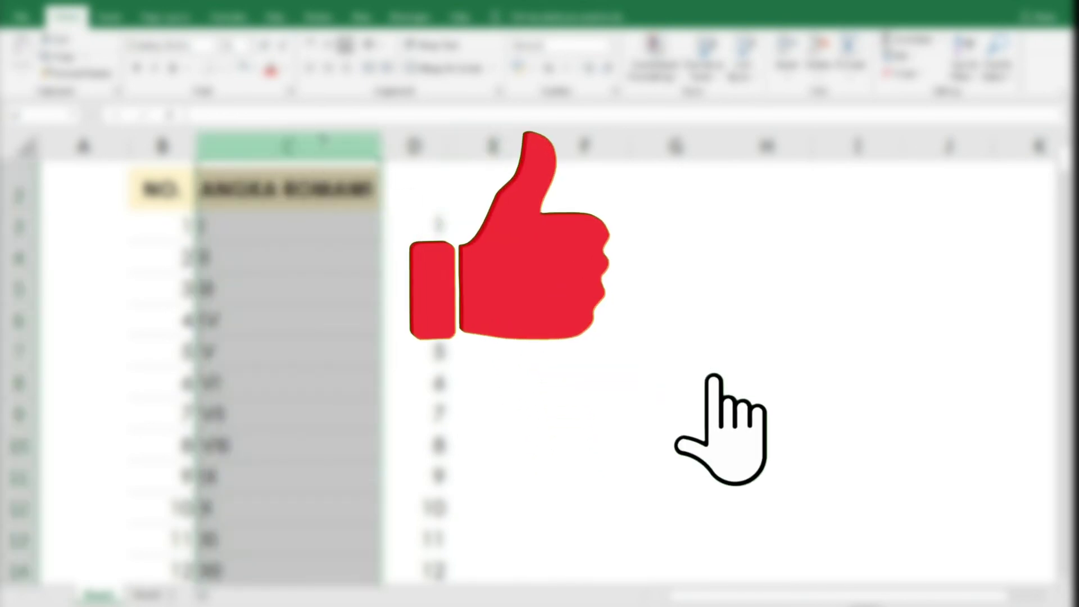
left_click_drag(322, 147, 413, 148)
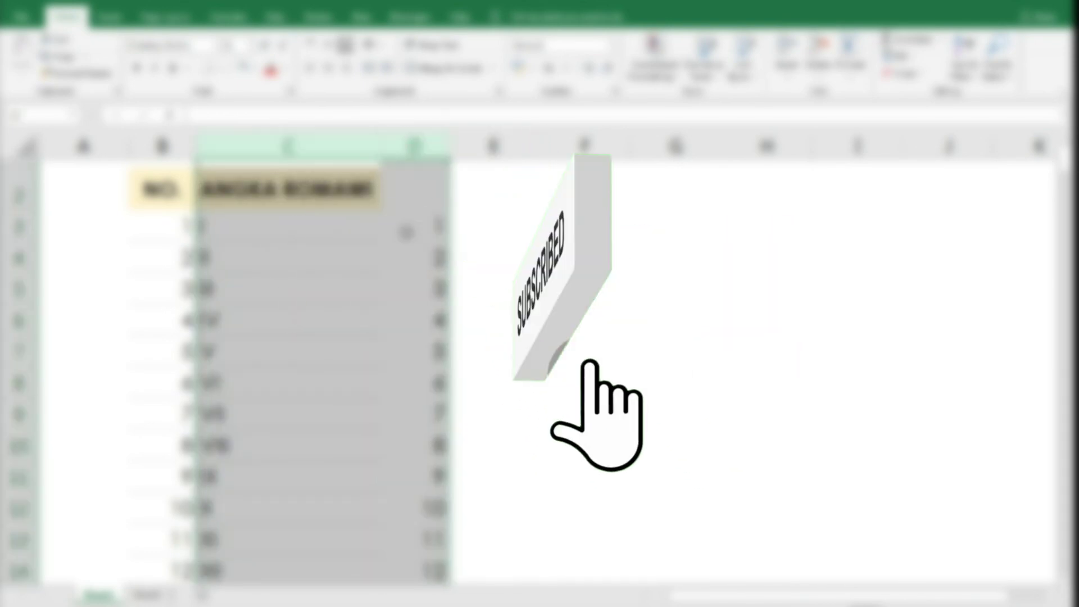
right_click(414, 147)
left_click(512, 236)
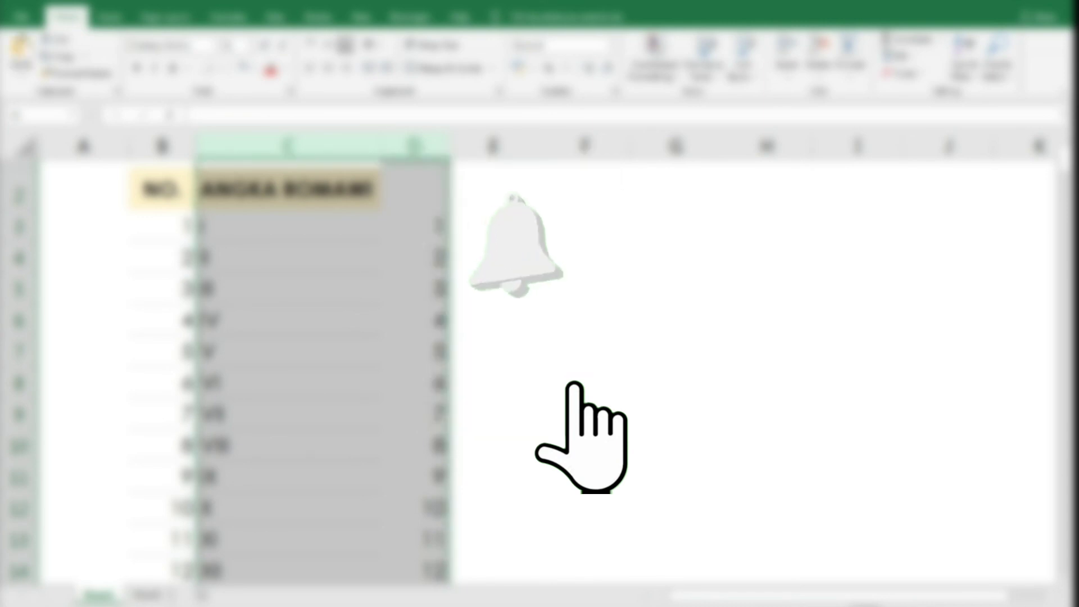